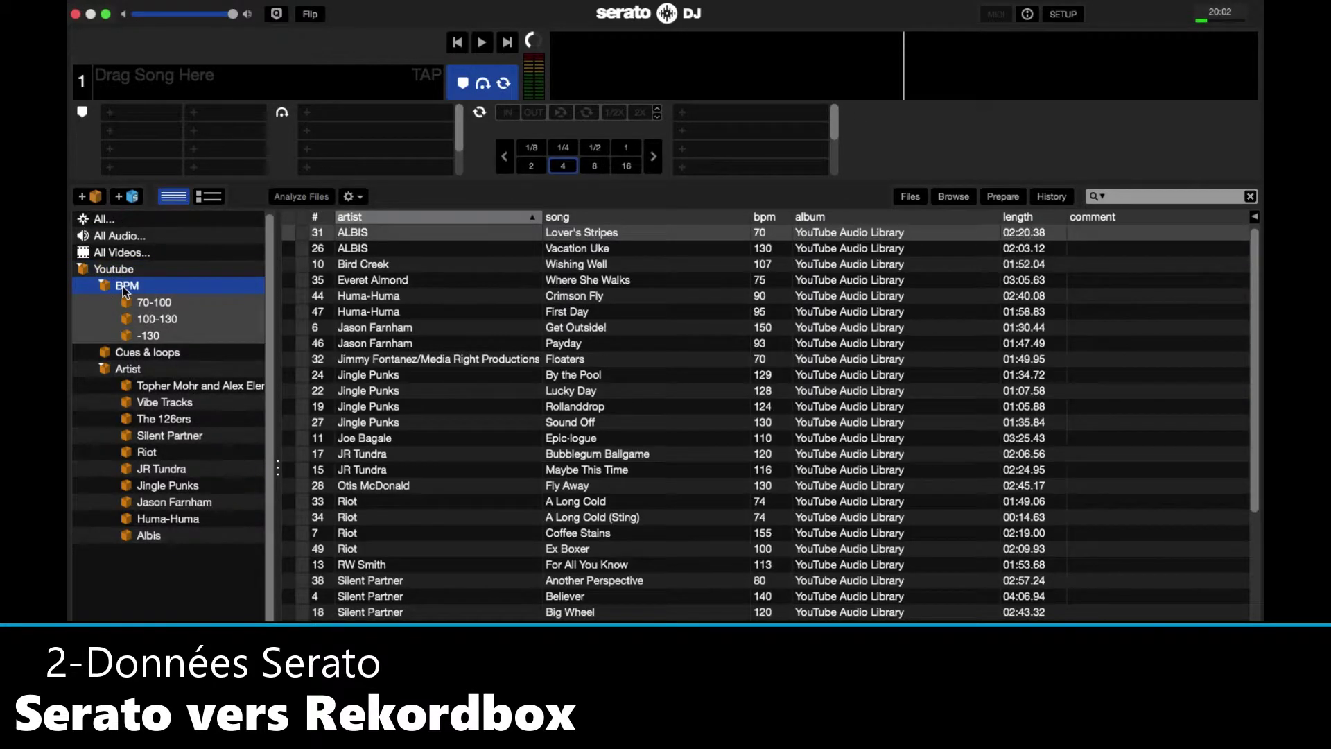
# Step: Browse the 70-100 crate and the Cues & loops crate, ordering the latter's songs by track number
pyautogui.click(152, 308)
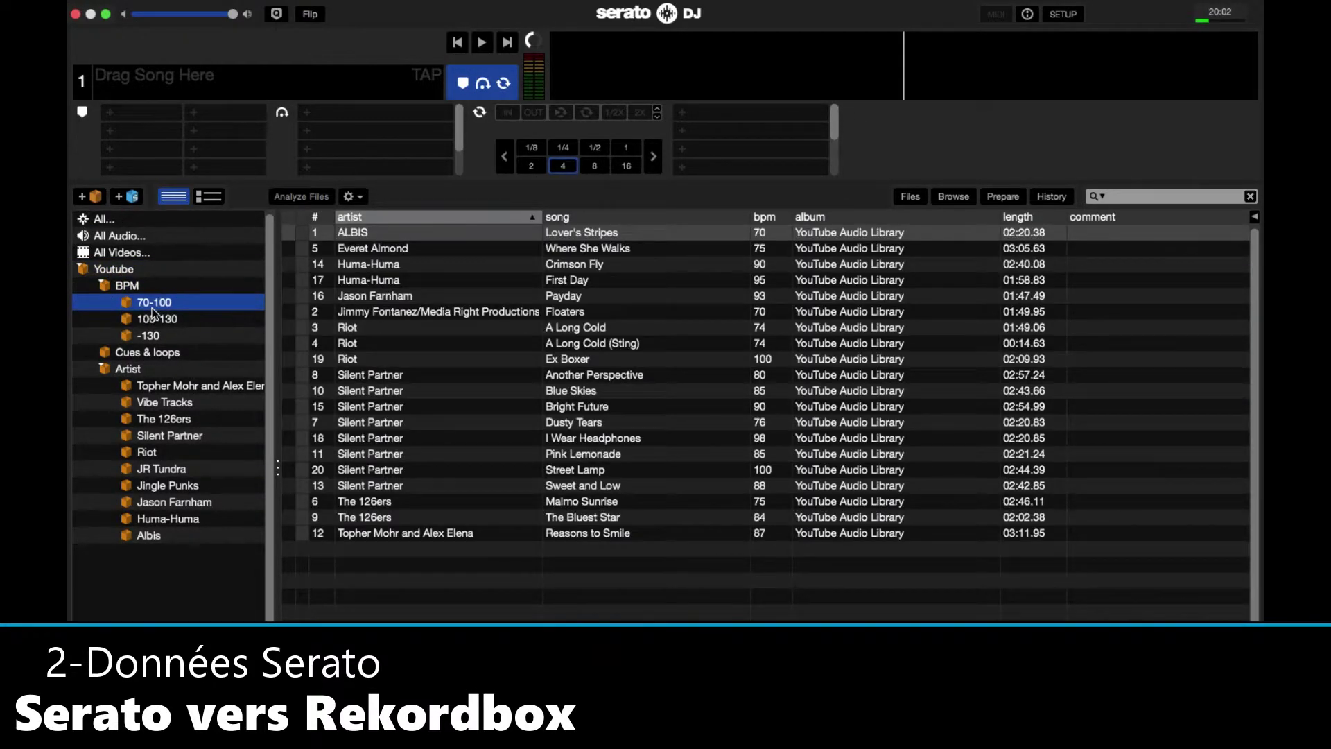
pyautogui.click(132, 355)
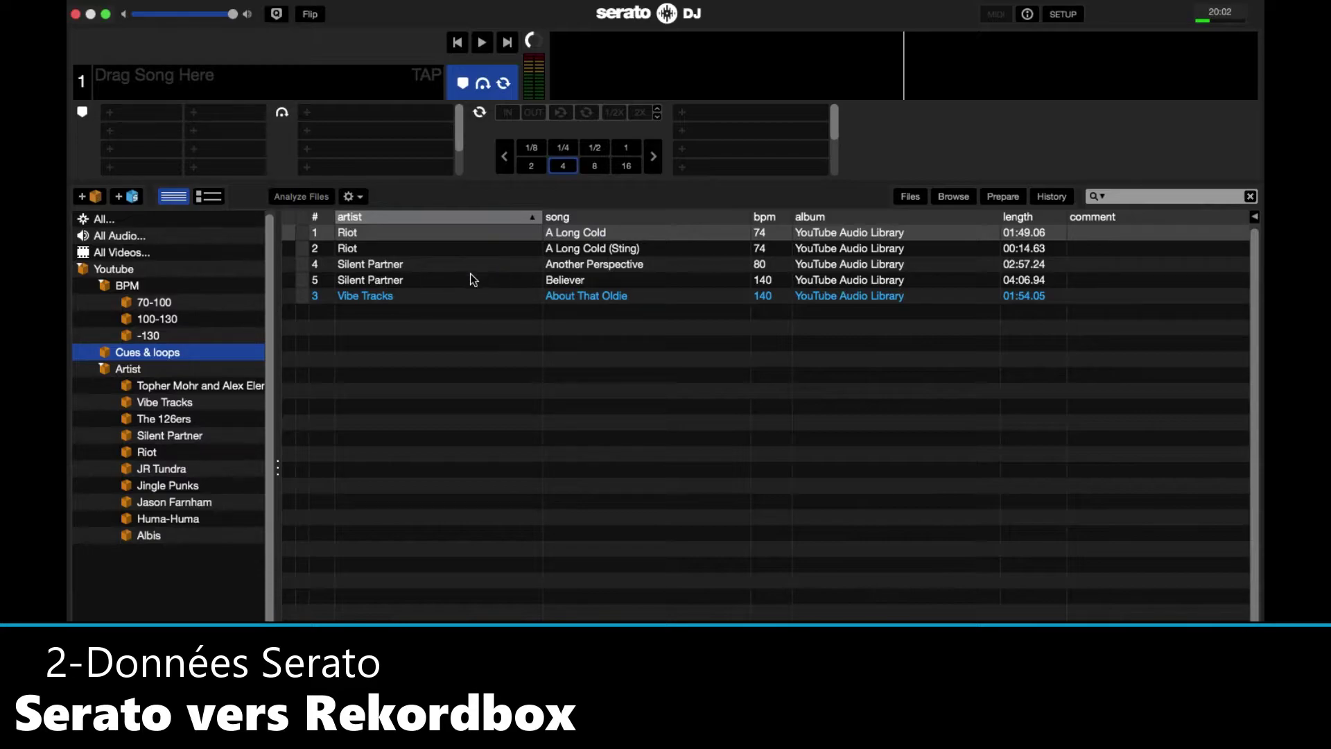
pyautogui.click(321, 217)
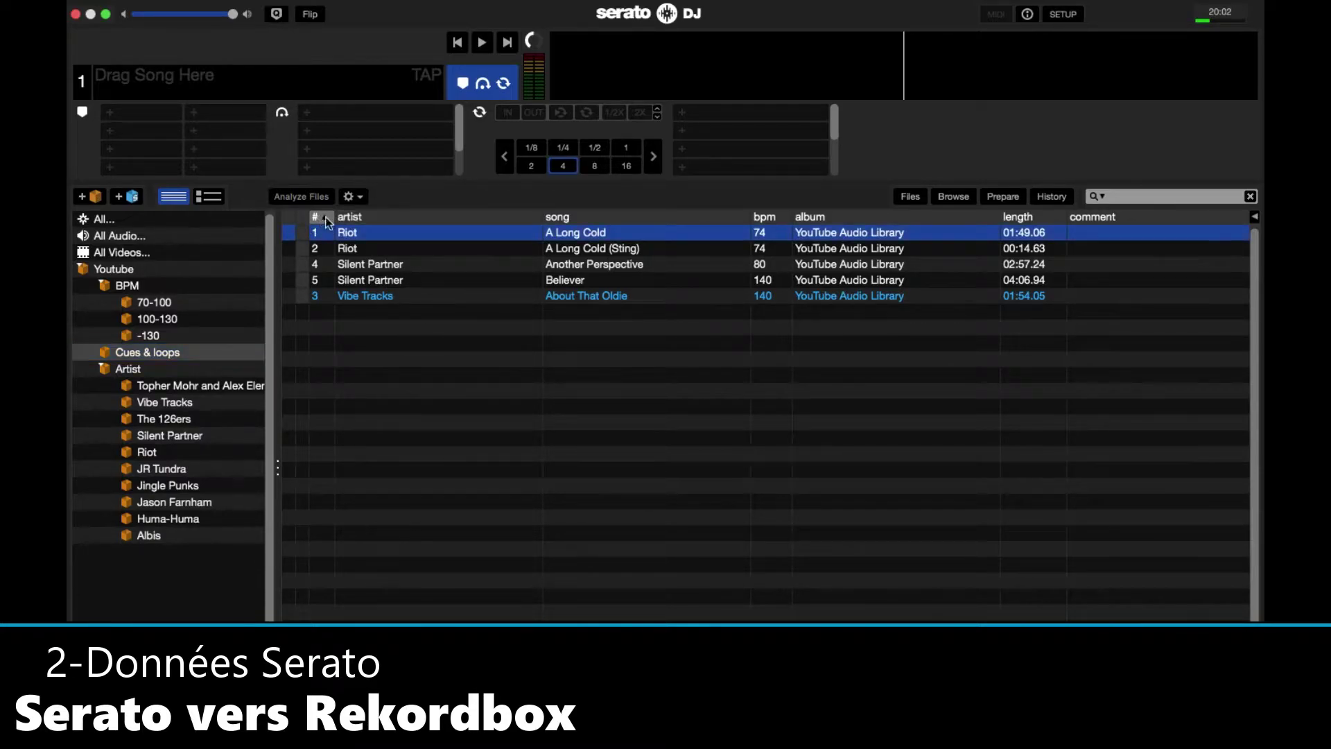
# Step: Load About That Oldie, A Long Cold (Sting) and Another Perspective onto the deck in turn, activating each song's saved loop
pyautogui.moveTo(399, 272); pyautogui.dragTo(305, 87)
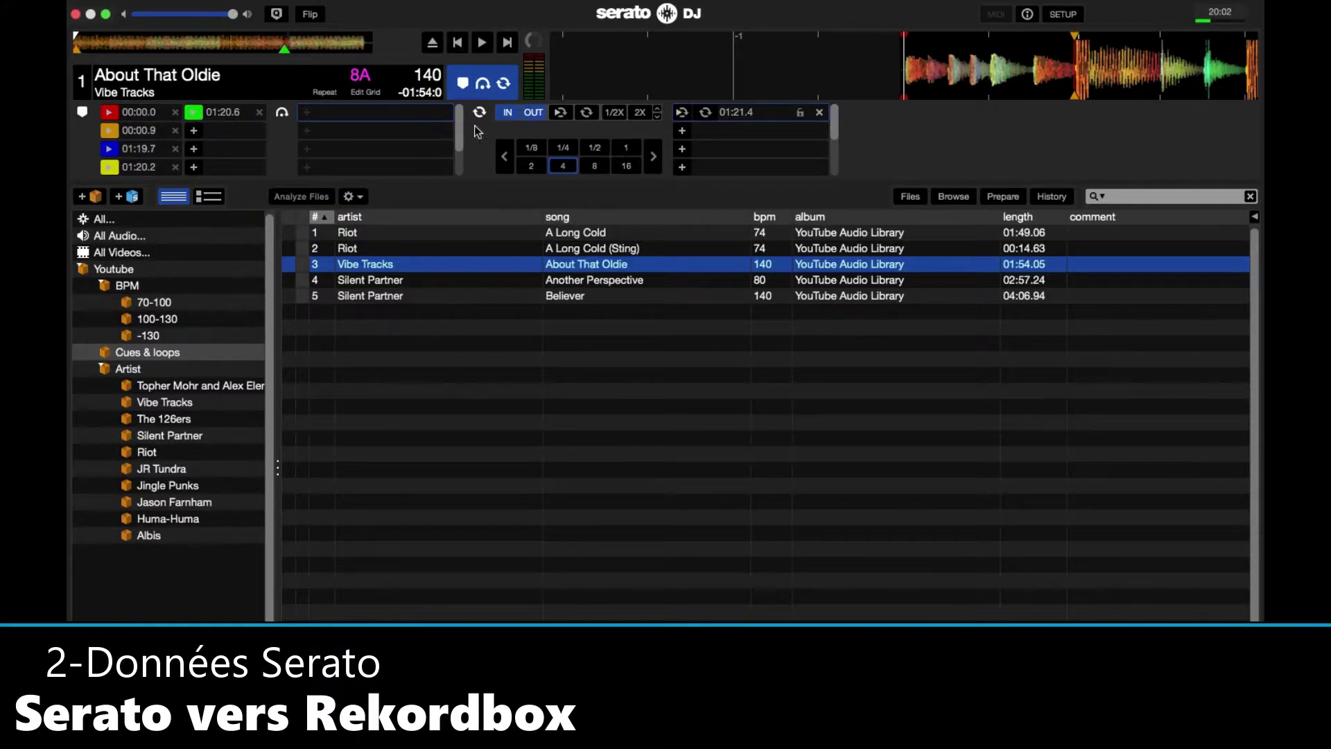
pyautogui.click(704, 114)
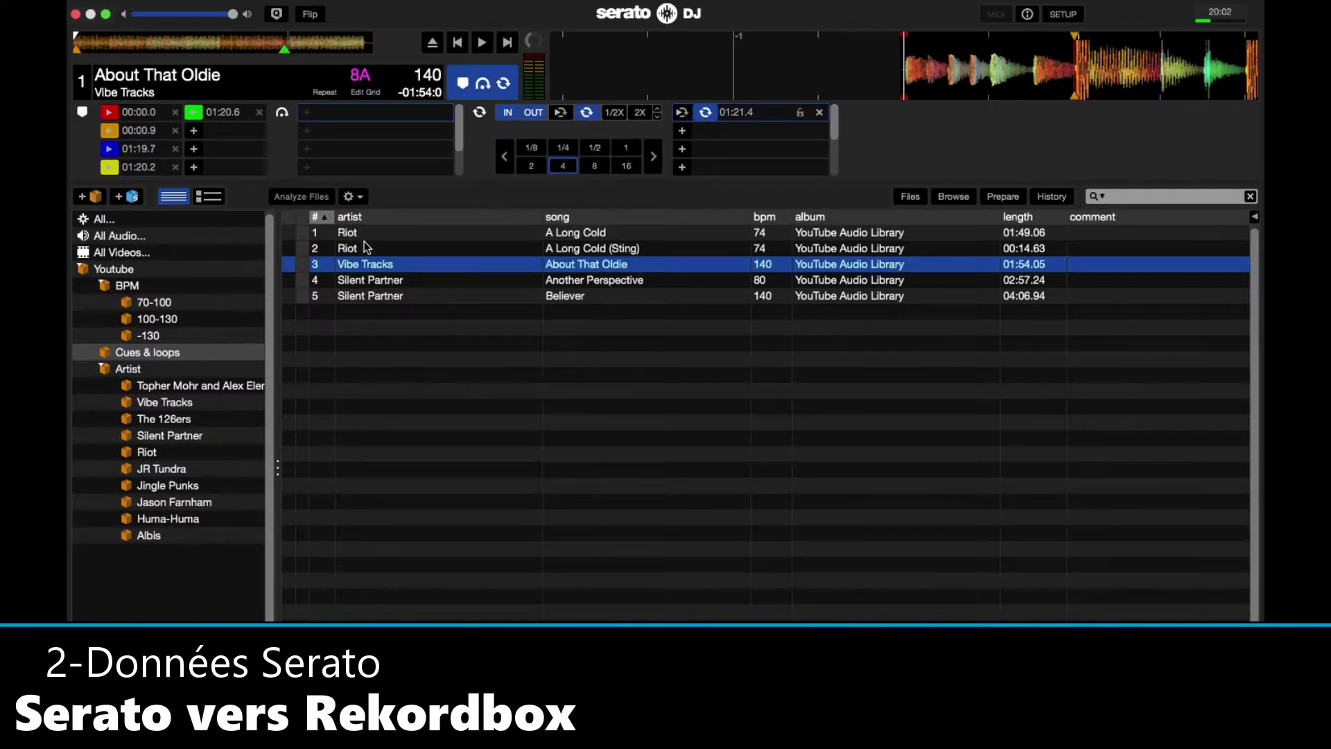
pyautogui.moveTo(365, 250); pyautogui.dragTo(298, 71)
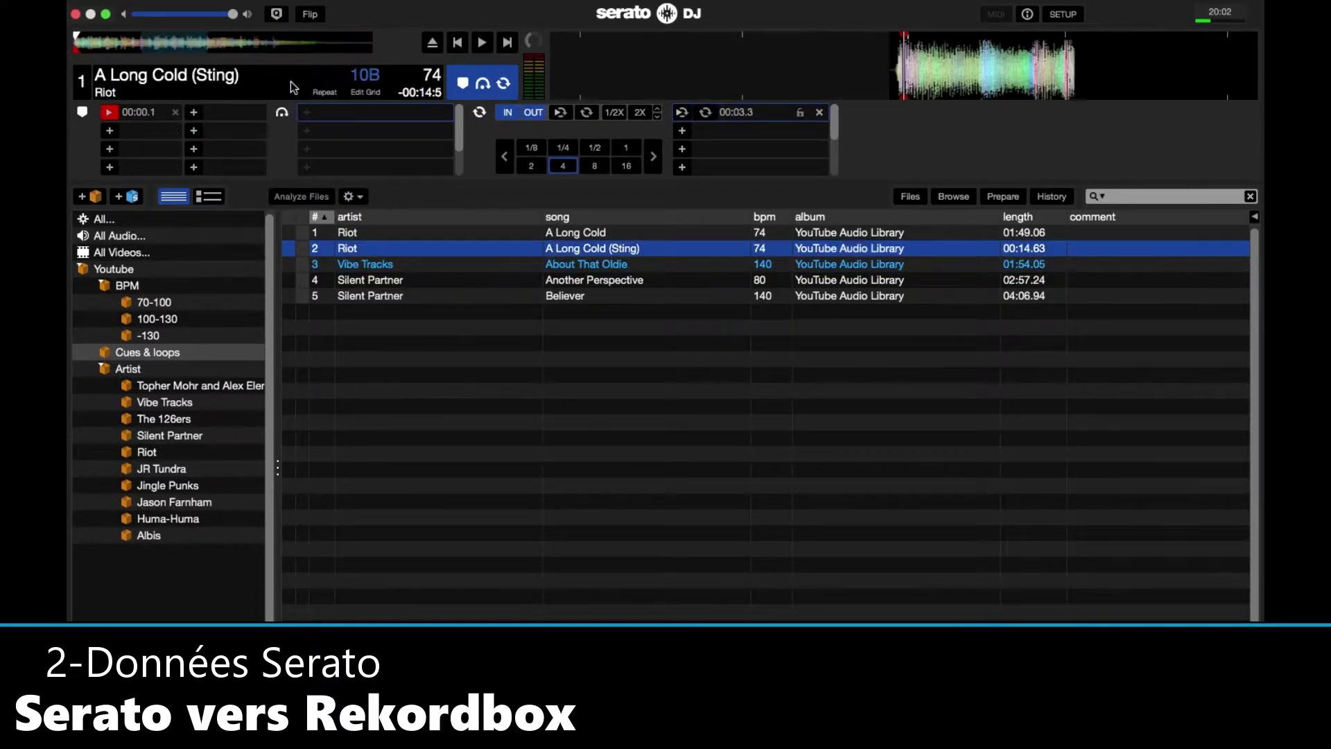
pyautogui.click(711, 116)
pyautogui.moveTo(422, 281); pyautogui.dragTo(283, 73)
pyautogui.click(706, 115)
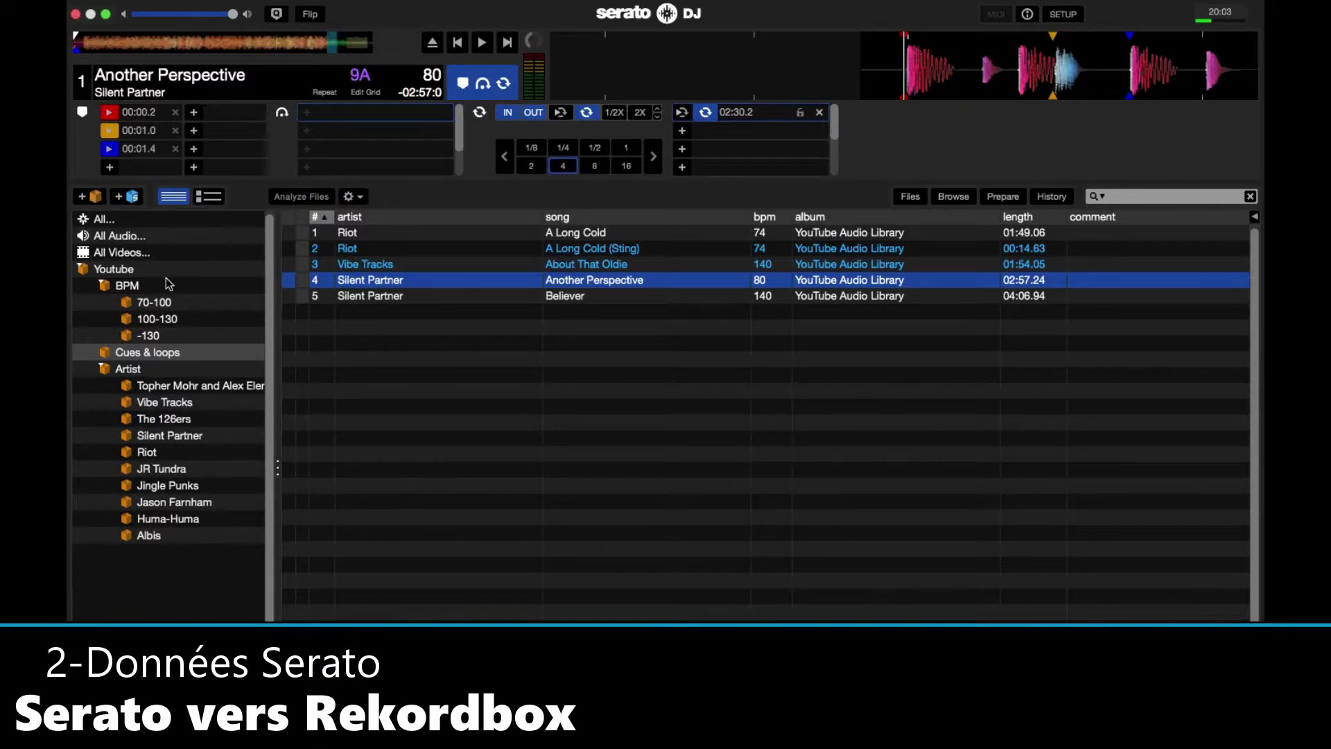
# Step: Show all songs in the Youtube crate and exit Serato DJ
pyautogui.click(138, 270)
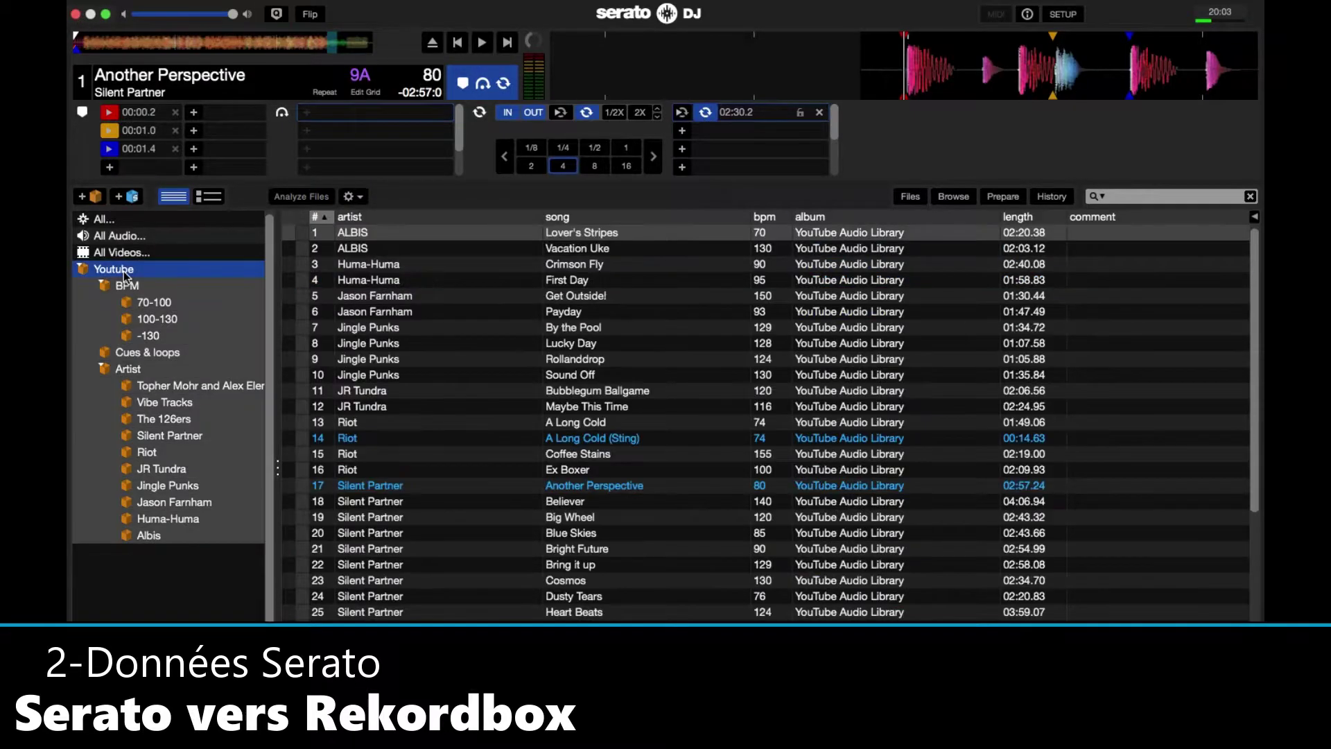
pyautogui.click(76, 14)
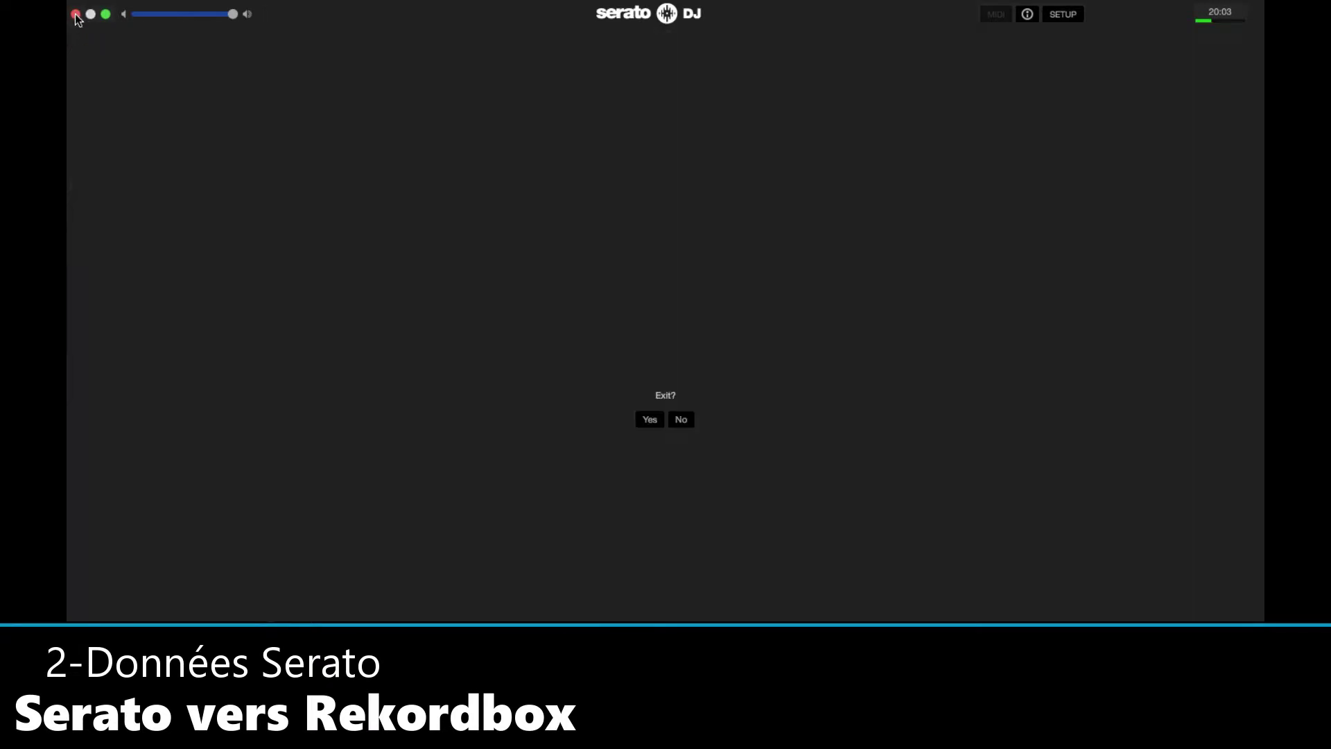
pyautogui.click(646, 423)
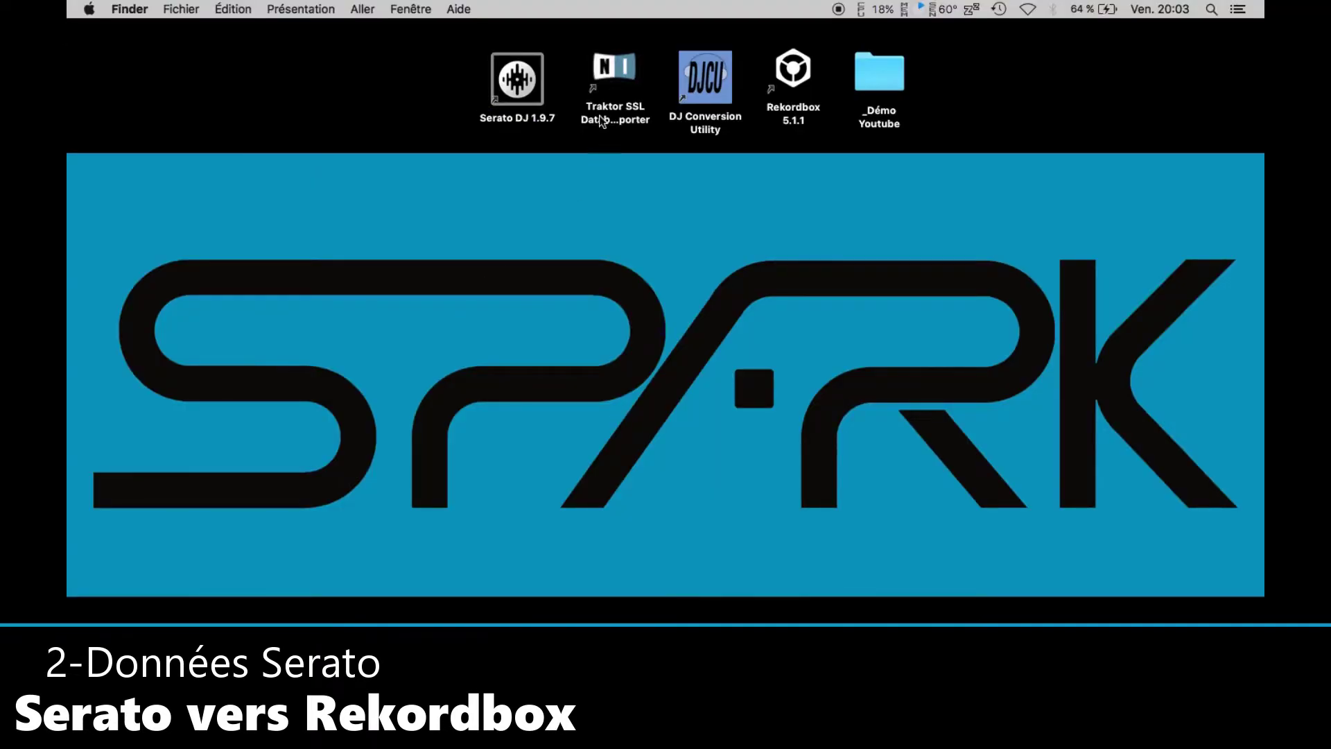
# Step: Open Traktor SSL Database Importer and set the SSL database location to the _Serato_ folder inside Music
pyautogui.doubleClick(618, 70)
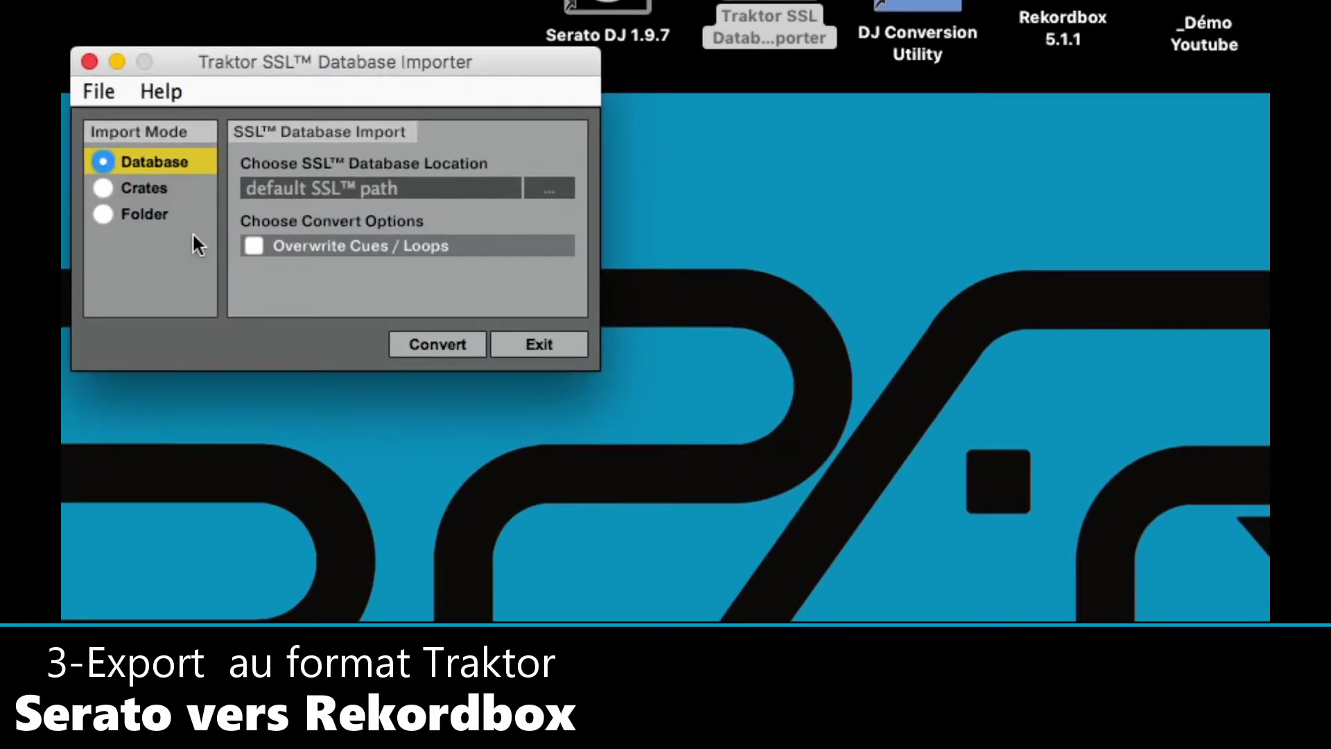
pyautogui.click(548, 190)
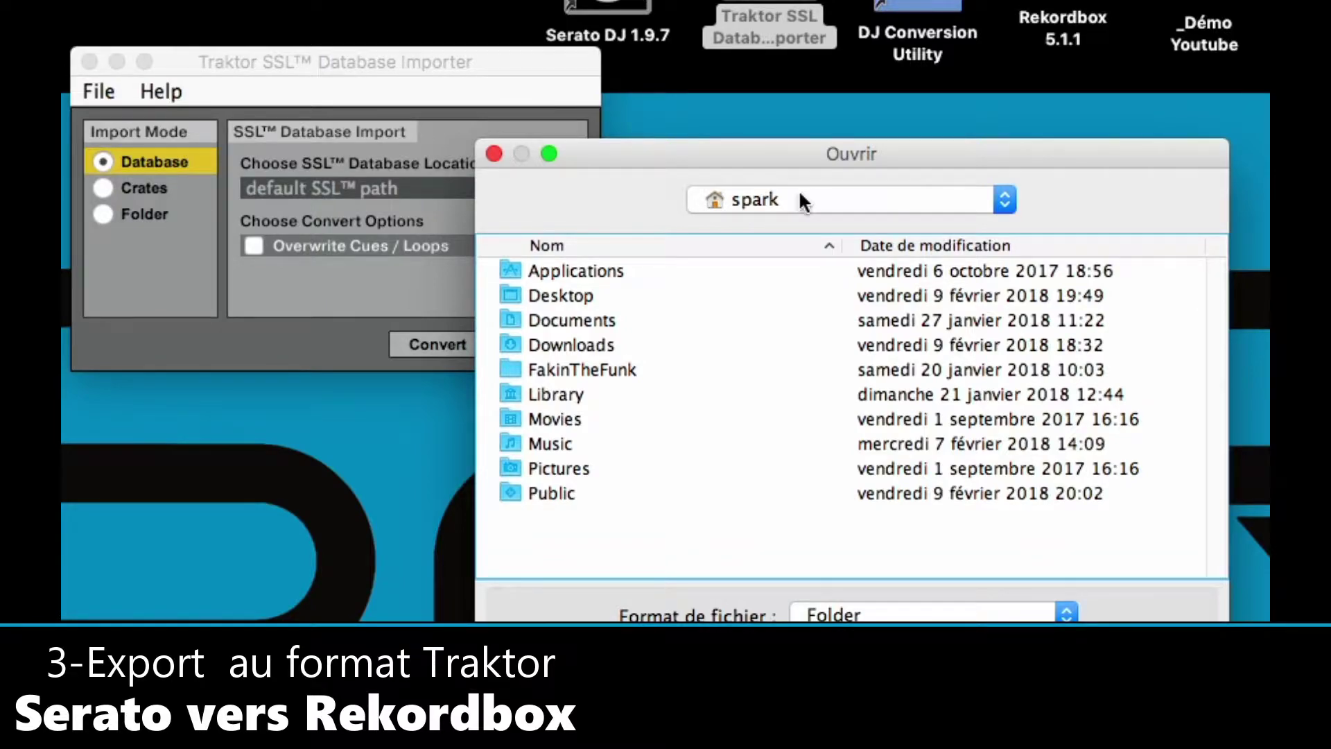
pyautogui.moveTo(696, 172); pyautogui.dragTo(727, 156)
pyautogui.doubleClick(579, 442)
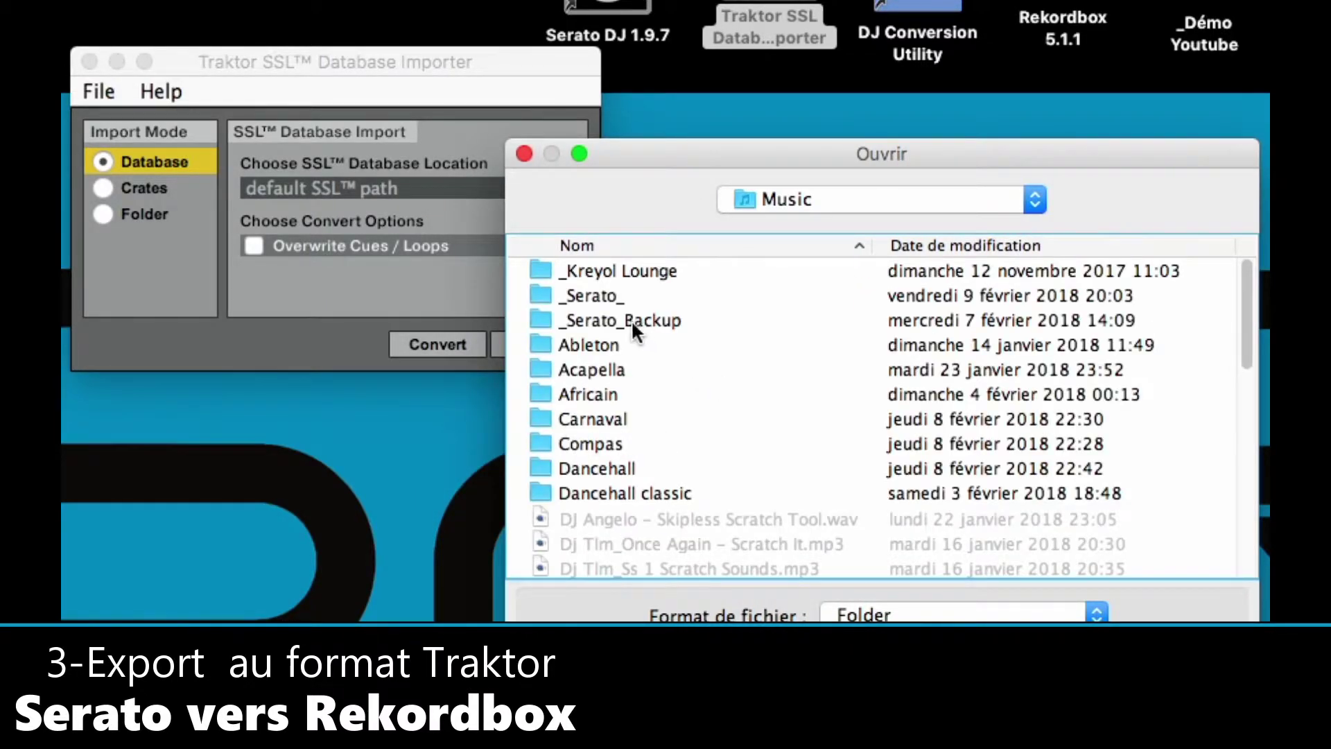
pyautogui.click(600, 299)
pyautogui.press('Return')
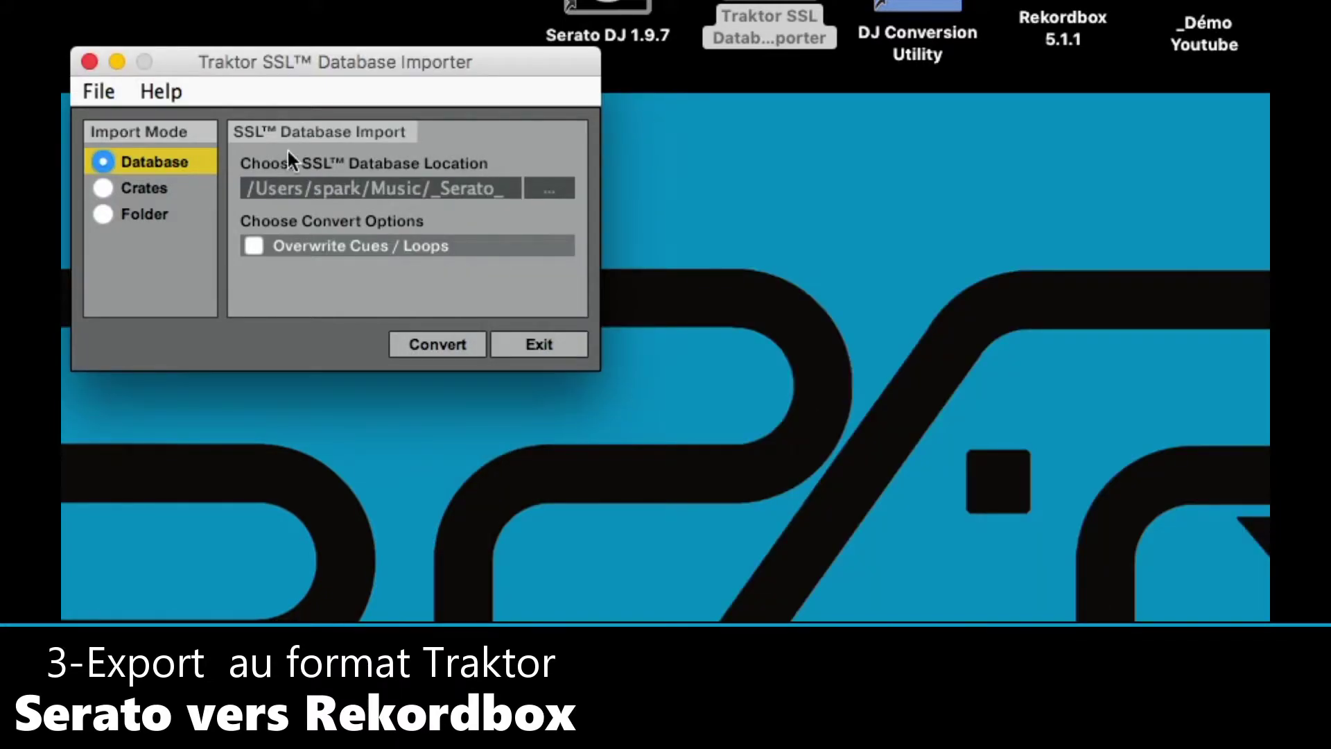
# Step: Convert the Serato database with Overwrite Cues / Loops enabled and highlight the exported file's name in the processing log
pyautogui.click(254, 247)
pyautogui.click(417, 347)
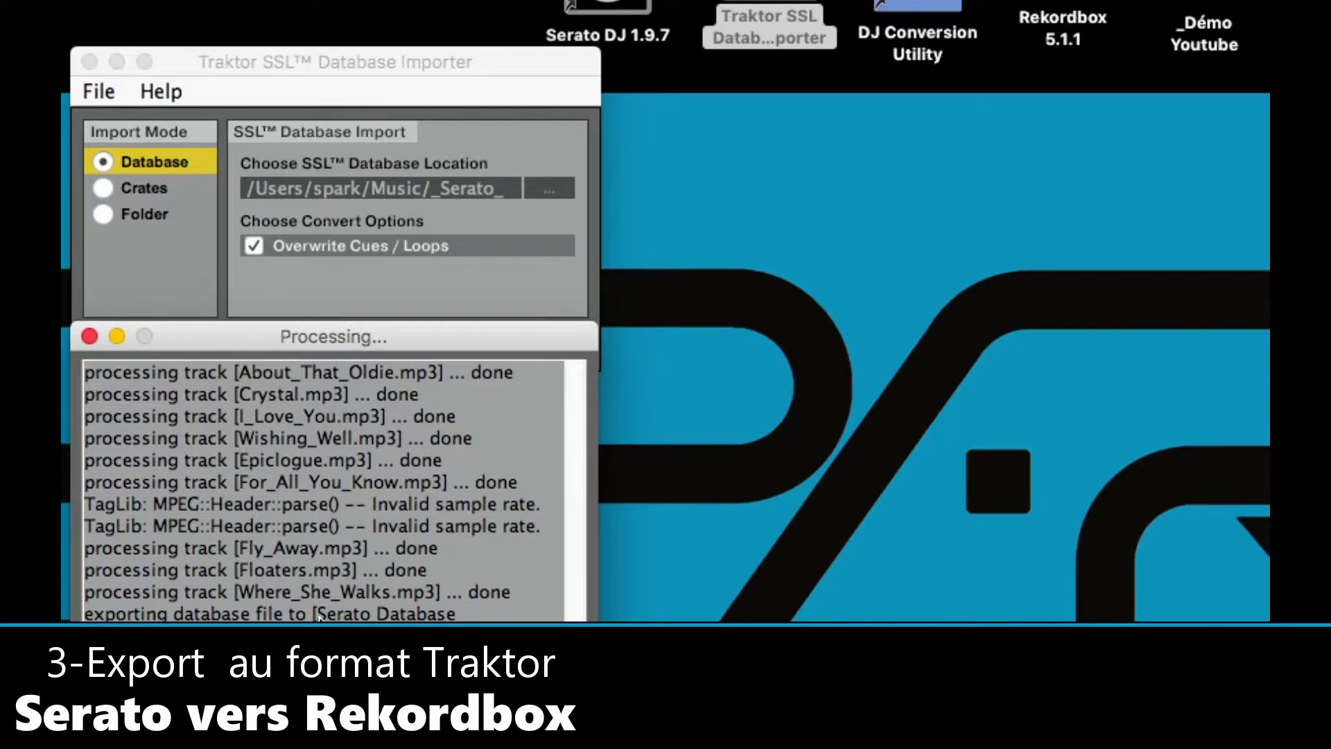
pyautogui.moveTo(319, 618); pyautogui.dragTo(181, 649)
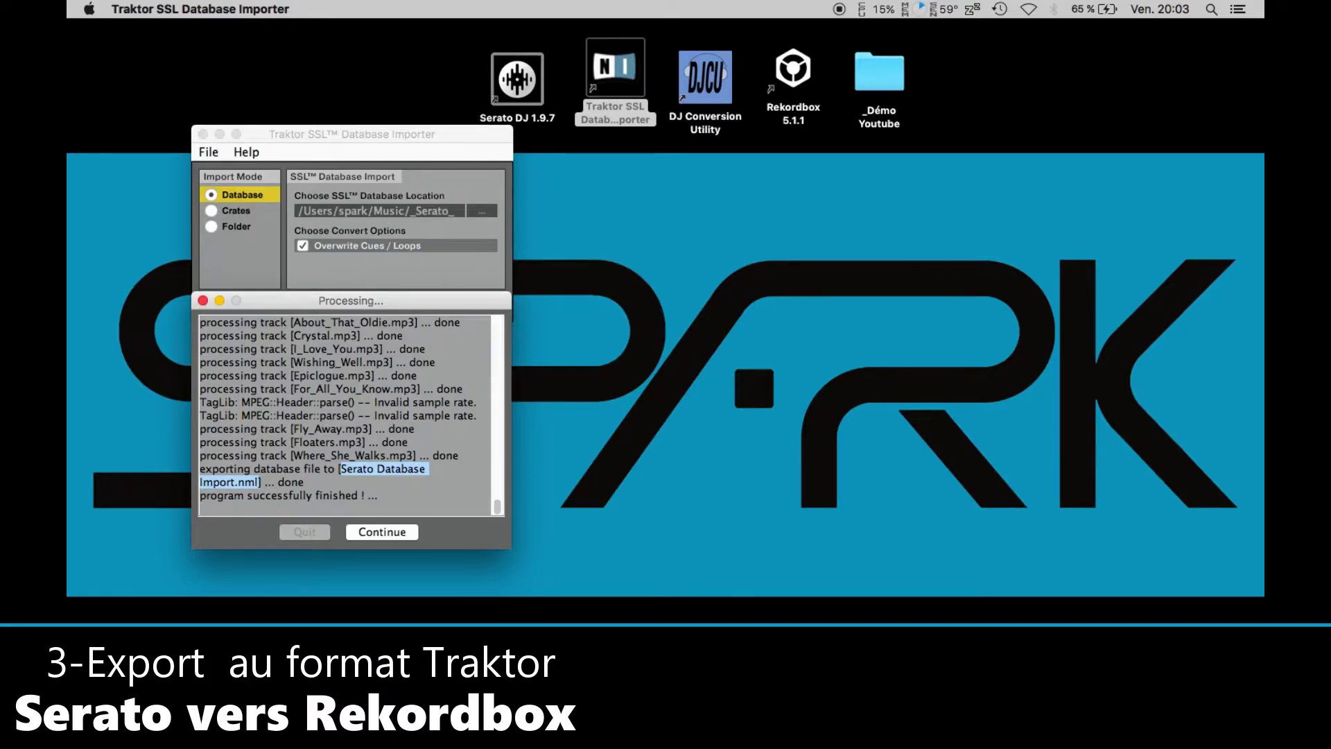
# Step: Open Finder and locate Serato Database Import.nml in the _Serato_ folder inside Music
pyautogui.click(278, 729)
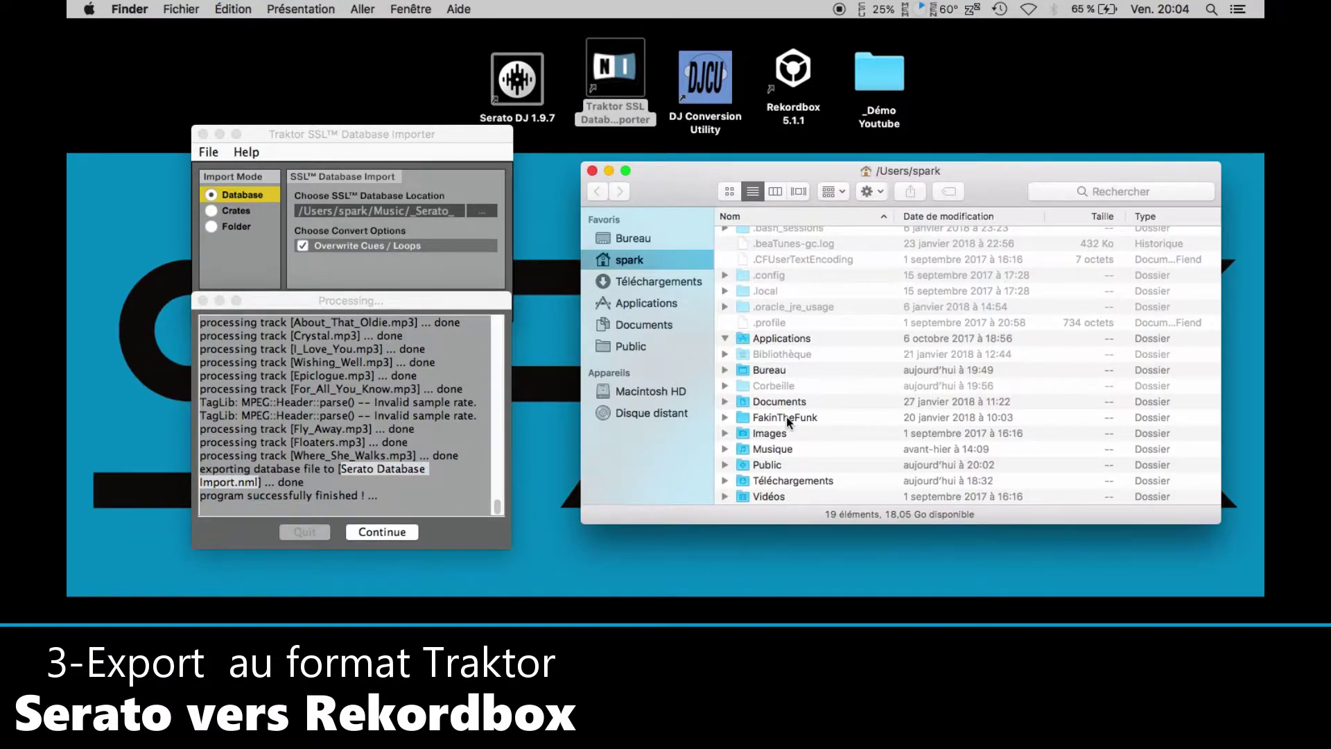
pyautogui.doubleClick(768, 447)
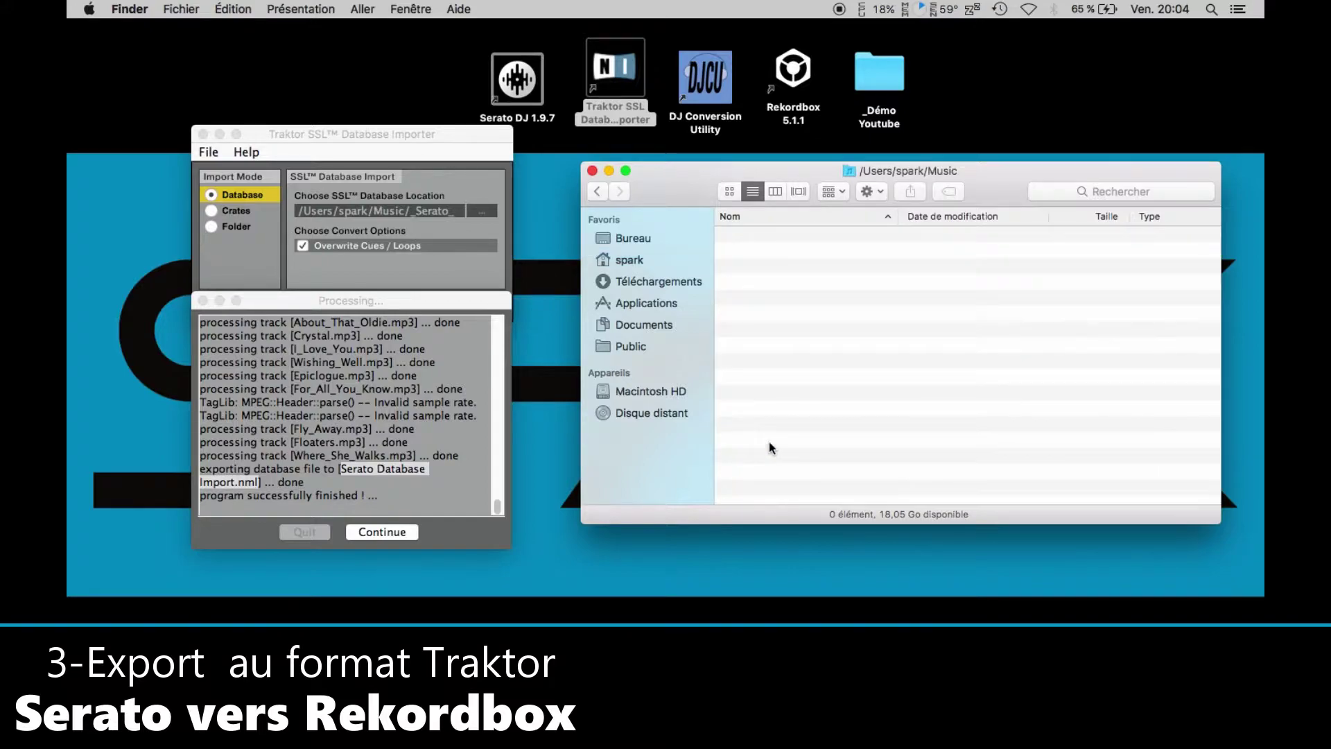
pyautogui.click(771, 255)
pyautogui.doubleClick(771, 255)
pyautogui.scroll(-3, 863, 364)
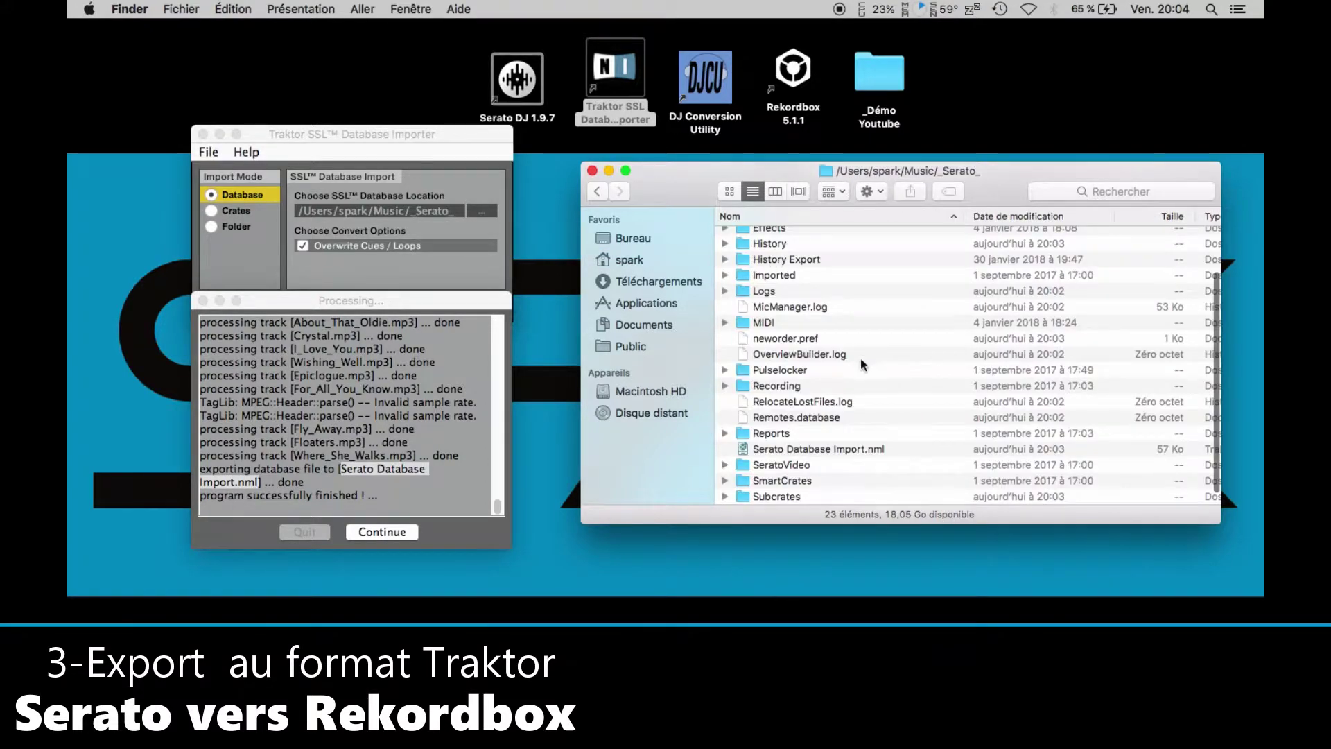
pyautogui.hscroll(1, 818, 444)
pyautogui.rightClick(819, 449)
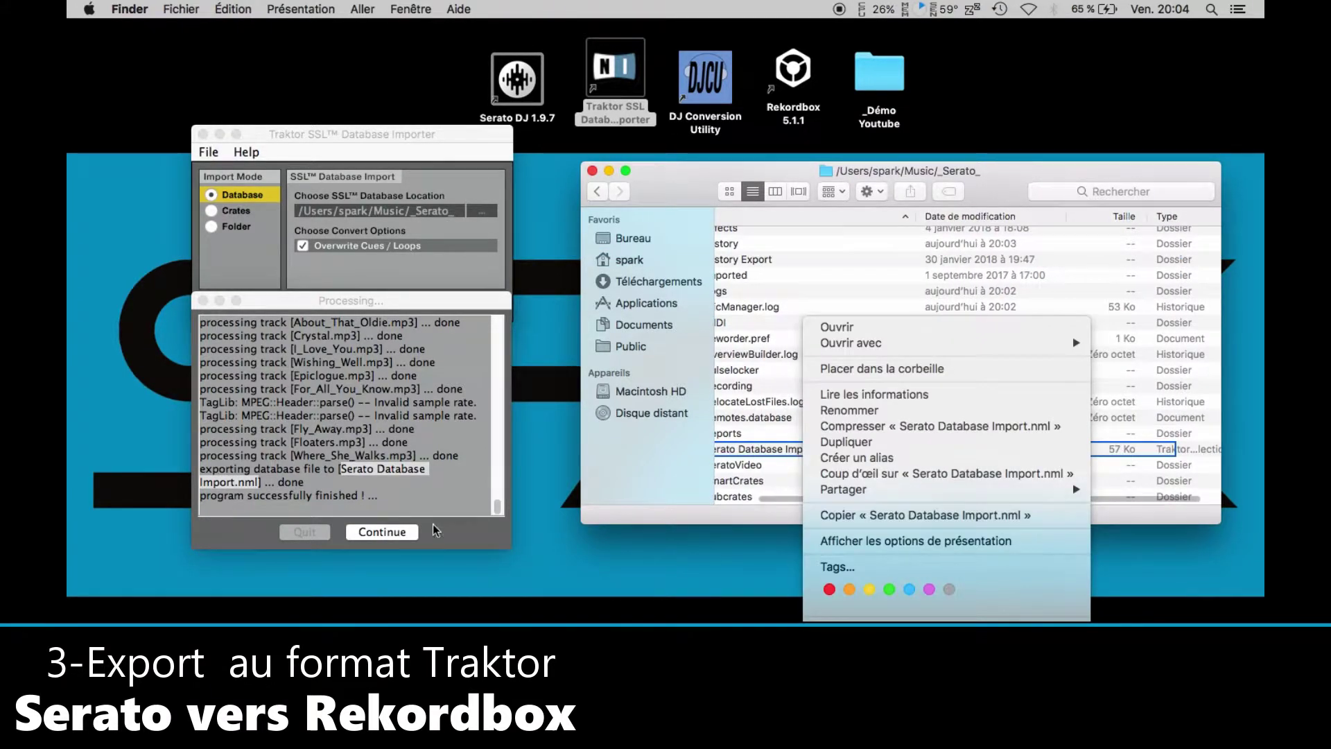
# Step: Dismiss the finished conversion log and exit the database importer
pyautogui.click(406, 537)
pyautogui.click(383, 532)
pyautogui.click(470, 308)
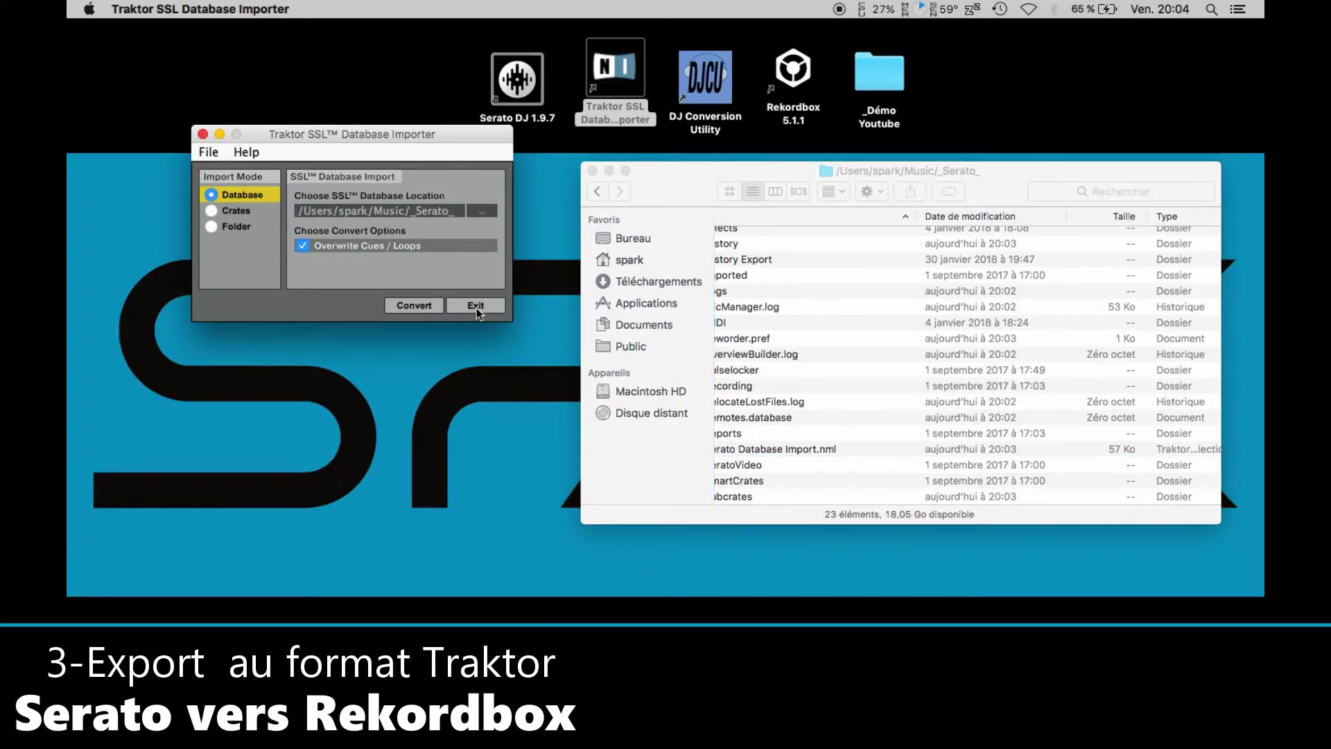
# Step: Move Serato Database Import.nml from the _Serato_ folder to the desktop and close the Finder window
pyautogui.moveTo(680, 178); pyautogui.dragTo(524, 294)
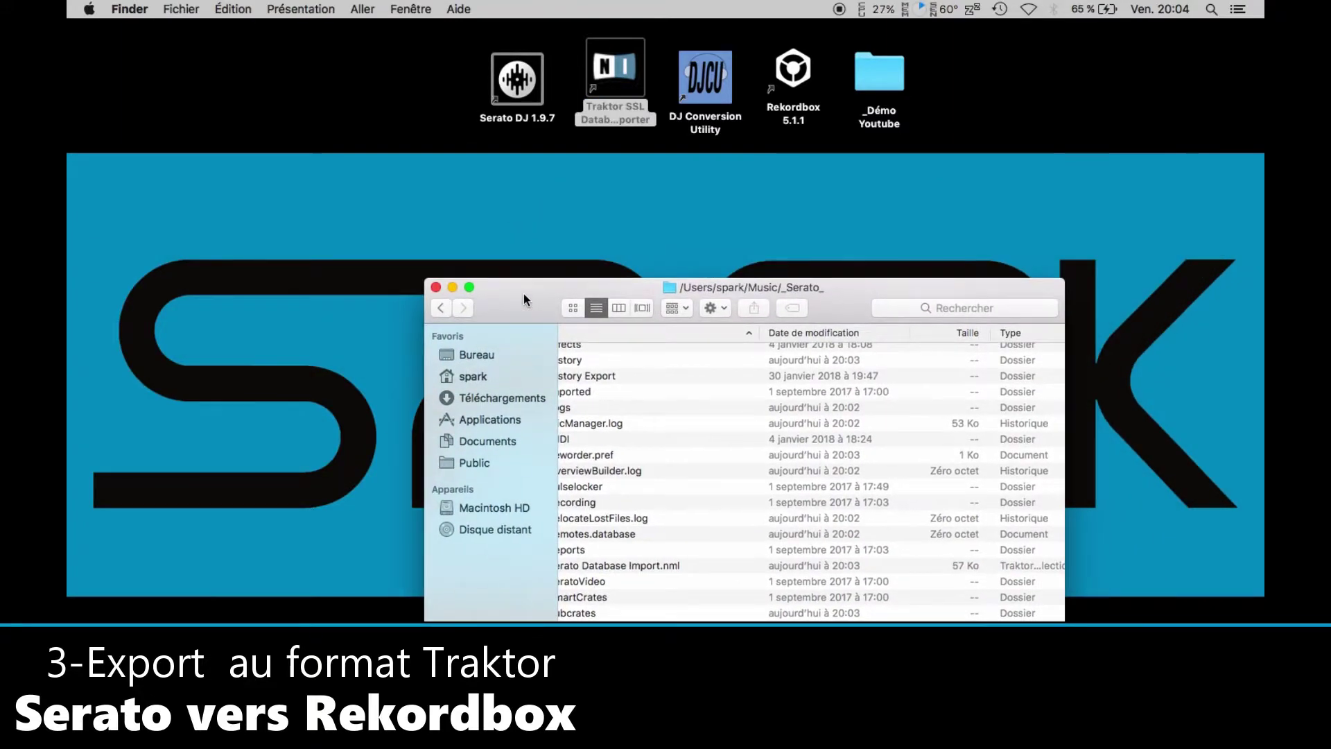
pyautogui.hscroll(-3, 741, 481)
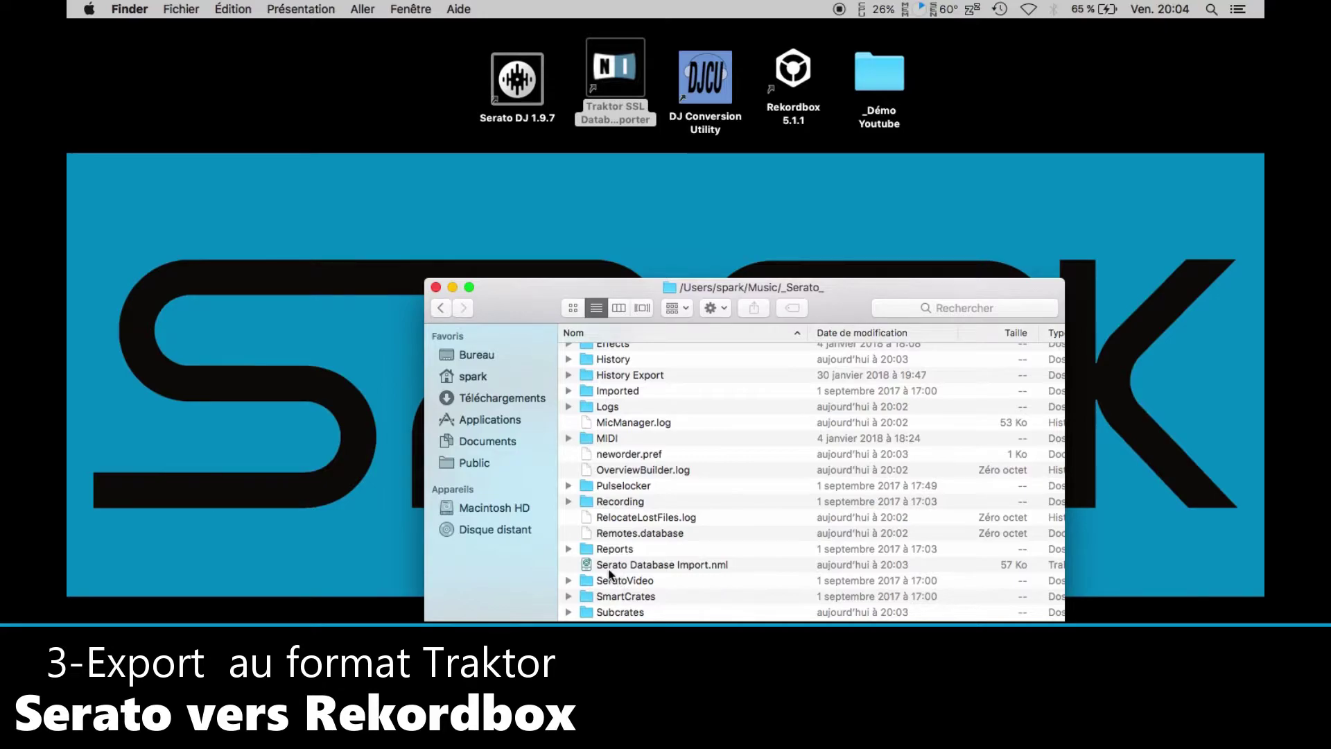
pyautogui.moveTo(608, 571); pyautogui.dragTo(583, 236)
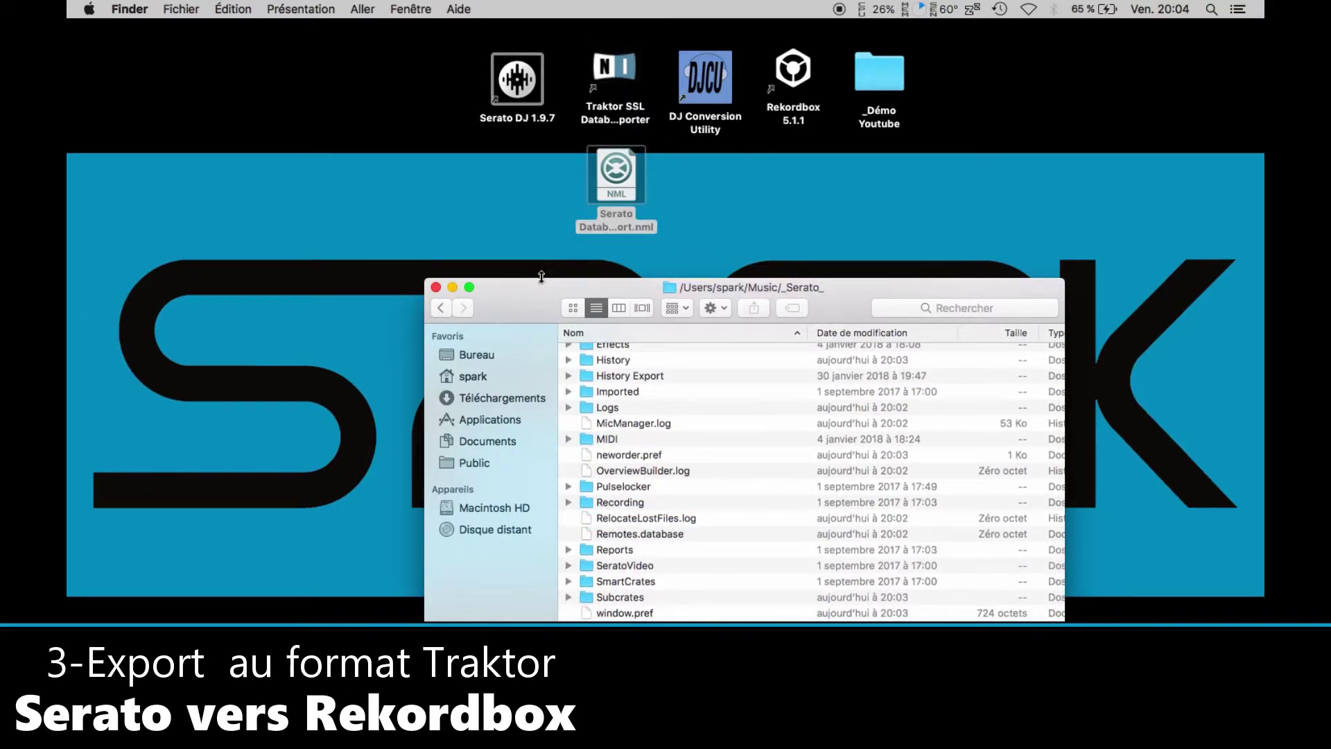
pyautogui.click(435, 287)
pyautogui.click(776, 222)
# Step: Open DJ Conversion Utility, choose Traktor (nml) as the app to convert from, and continue to the source-specific settings
pyautogui.doubleClick(705, 83)
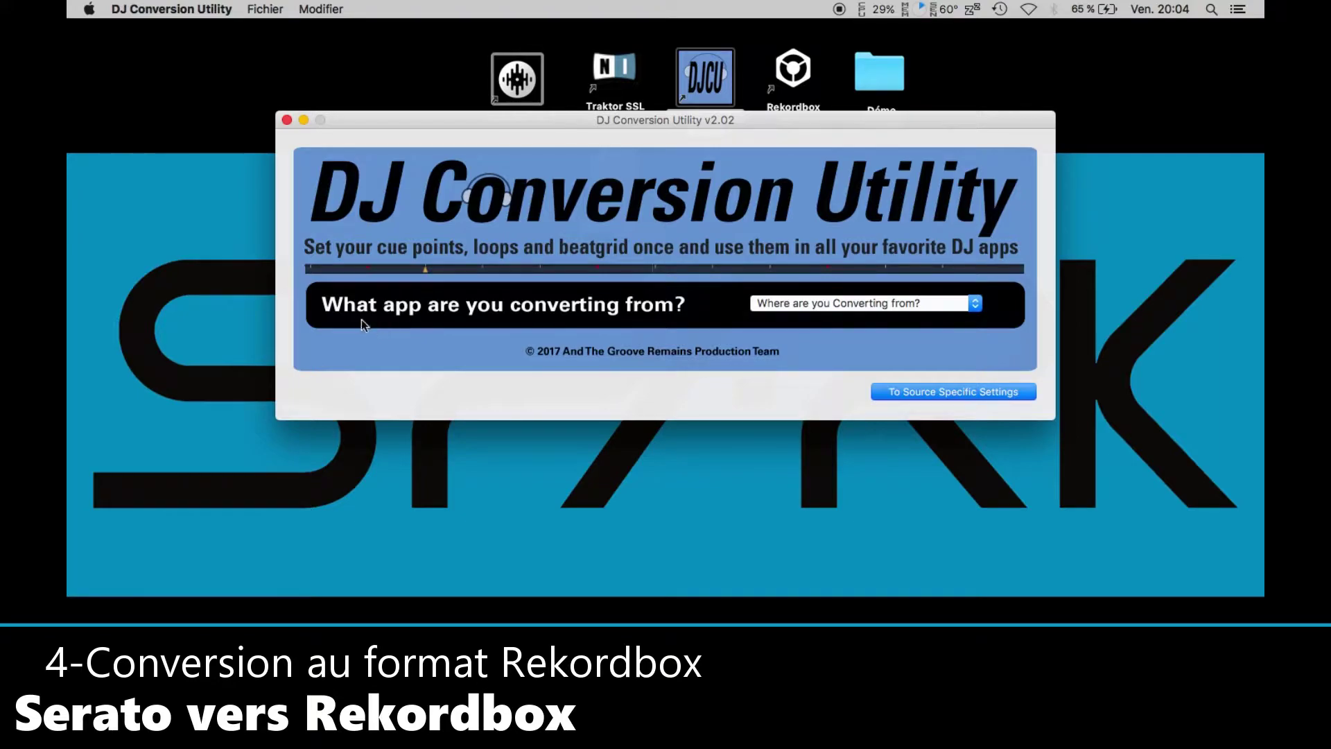
pyautogui.click(975, 303)
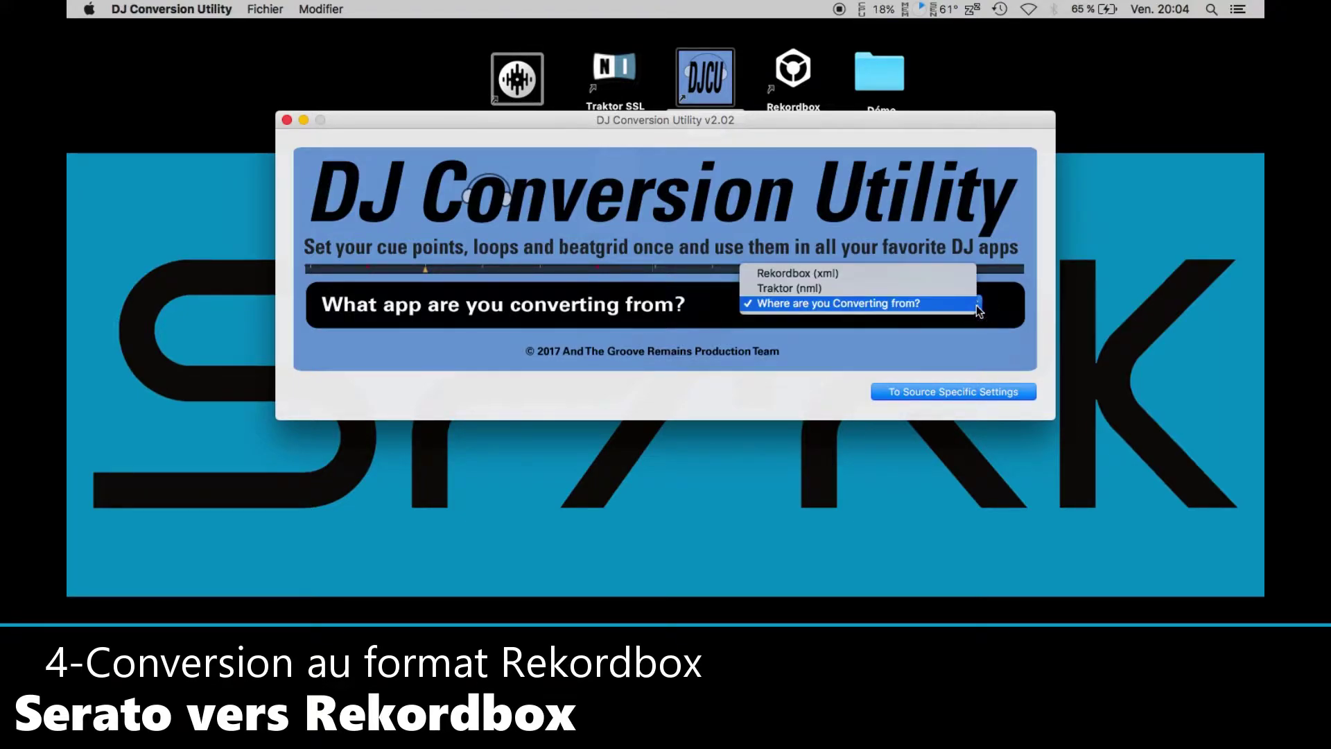
pyautogui.click(915, 288)
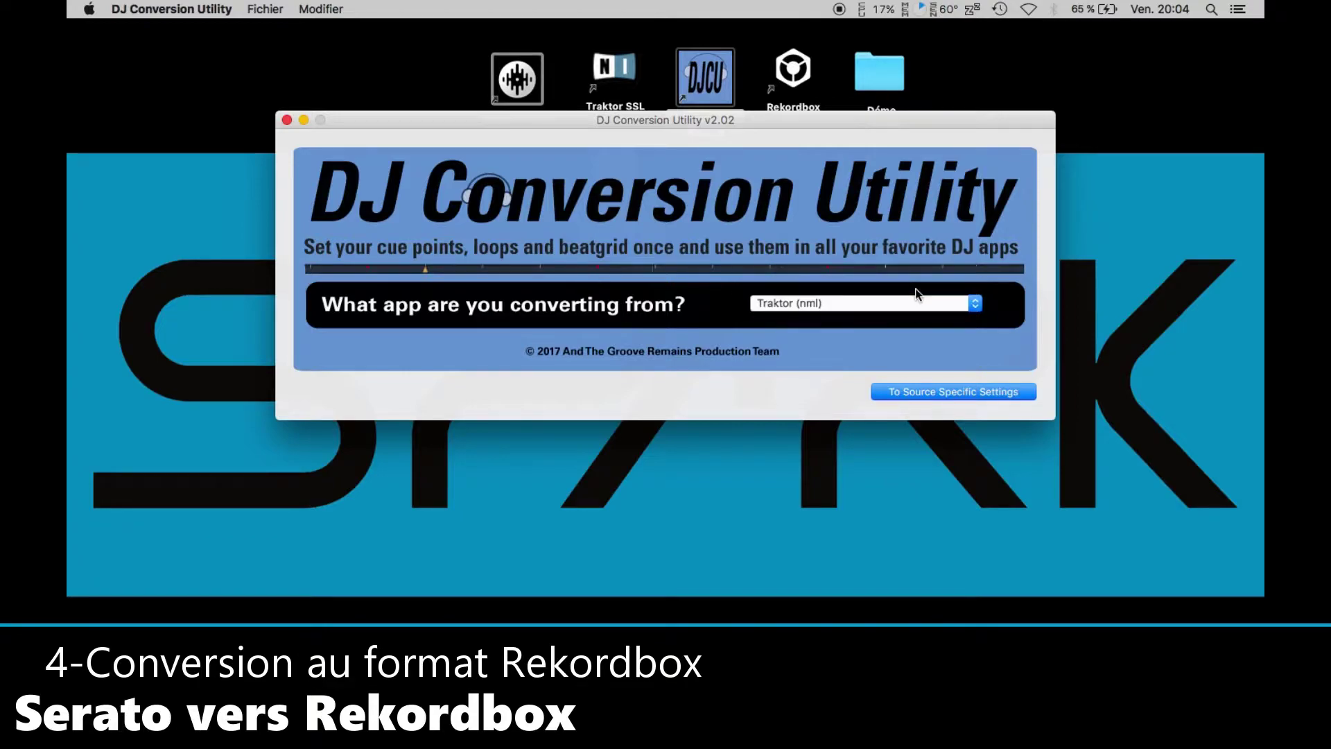
pyautogui.click(968, 391)
# Step: Select Serato Database Import.nml on the desktop as the source nml file
pyautogui.click(959, 224)
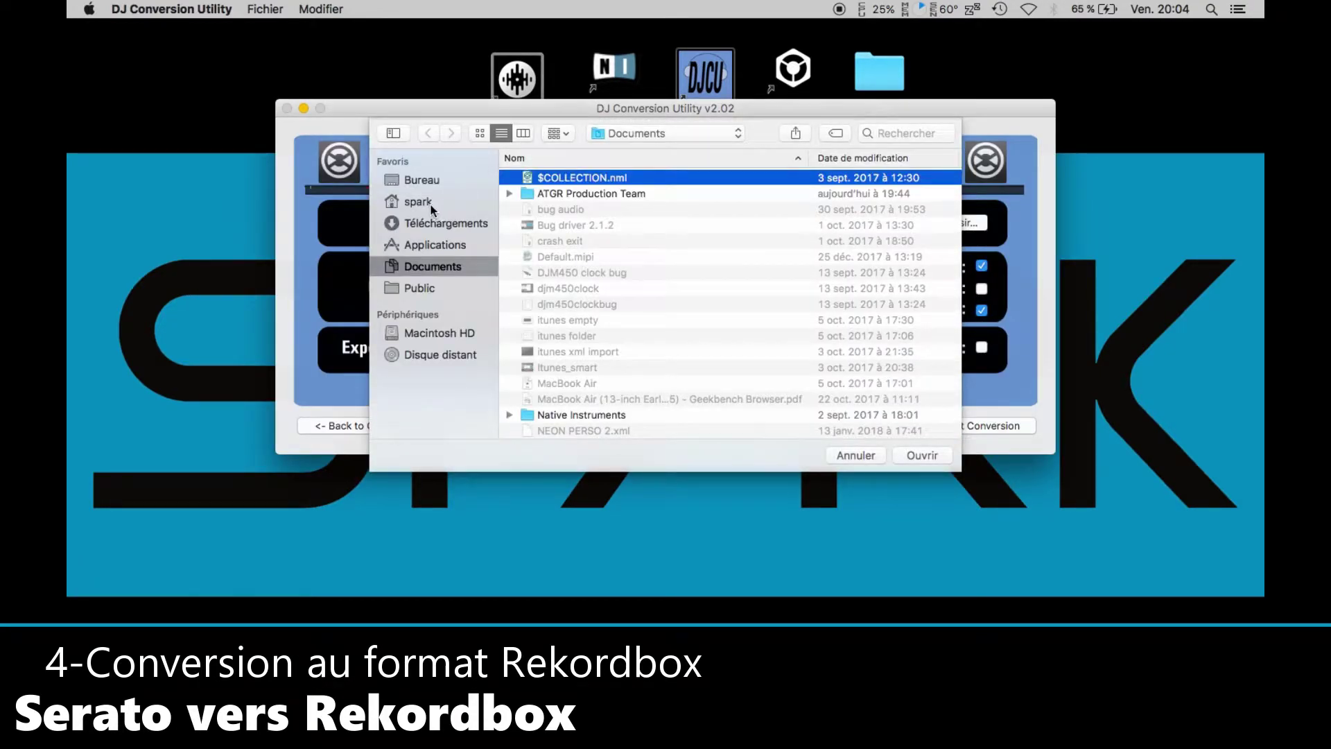
pyautogui.click(427, 181)
pyautogui.click(563, 226)
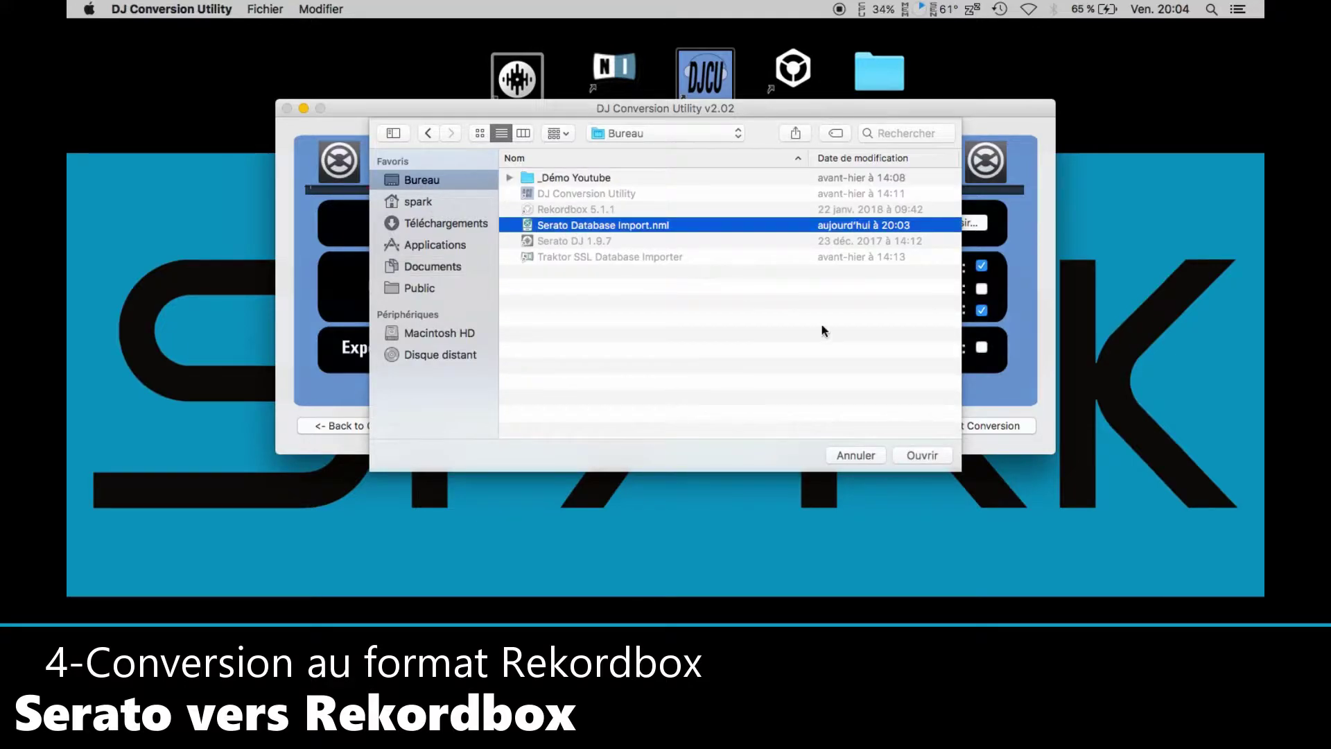
pyautogui.click(923, 455)
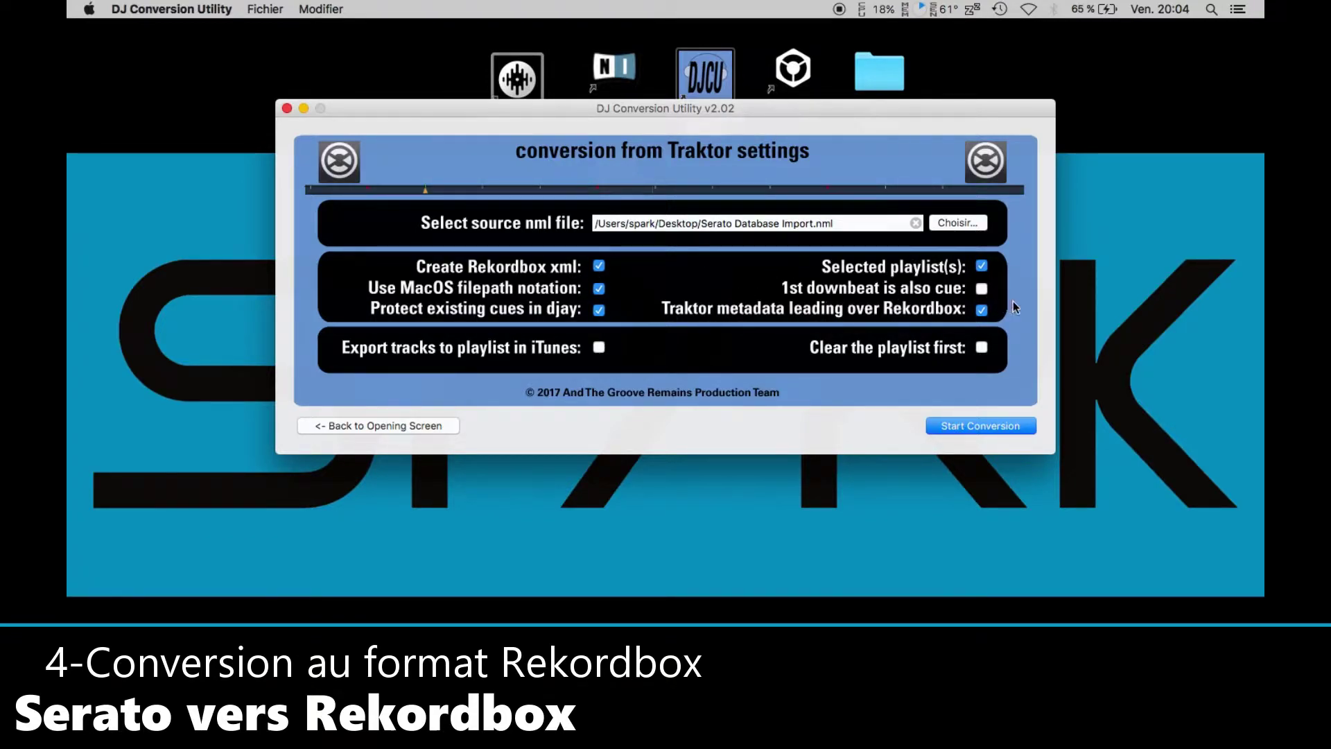
# Step: Run the conversion for the Youtube playlist with the default options and decline to view the log
pyautogui.moveTo(983, 296)
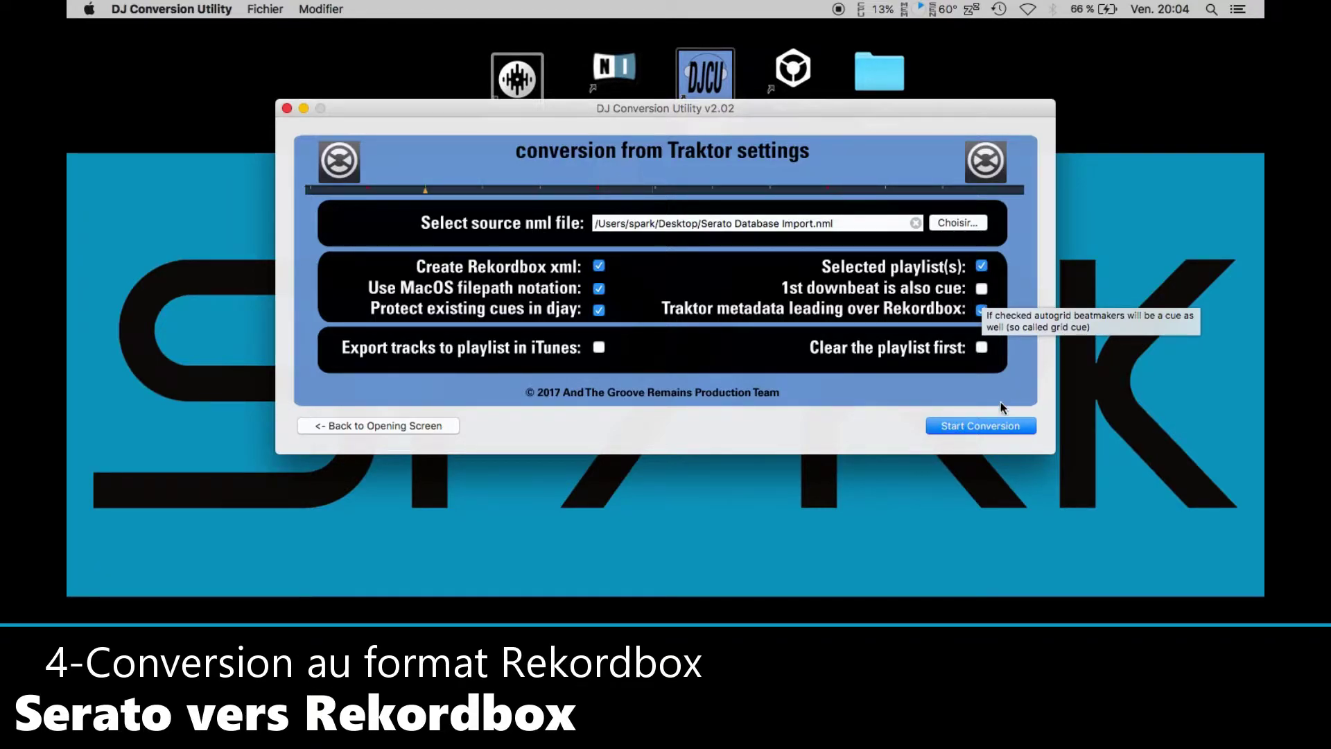
pyautogui.click(939, 426)
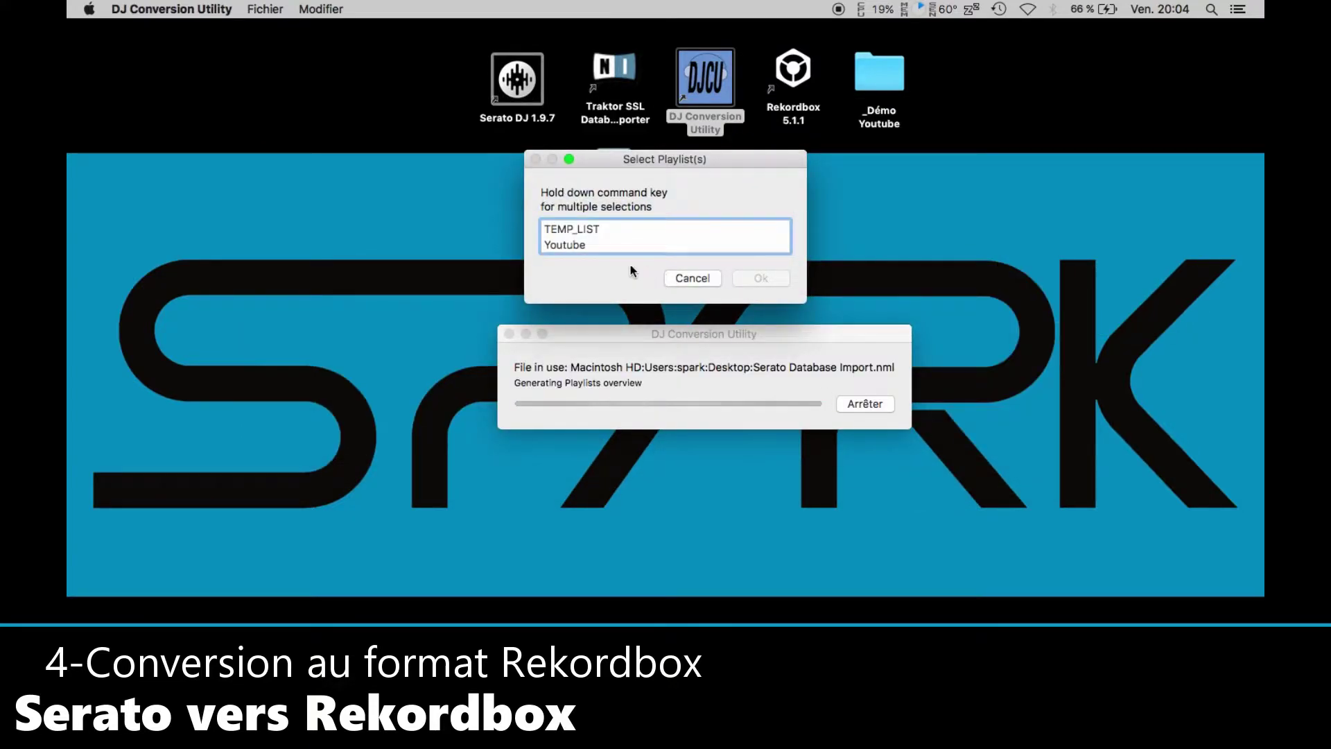
pyautogui.click(562, 246)
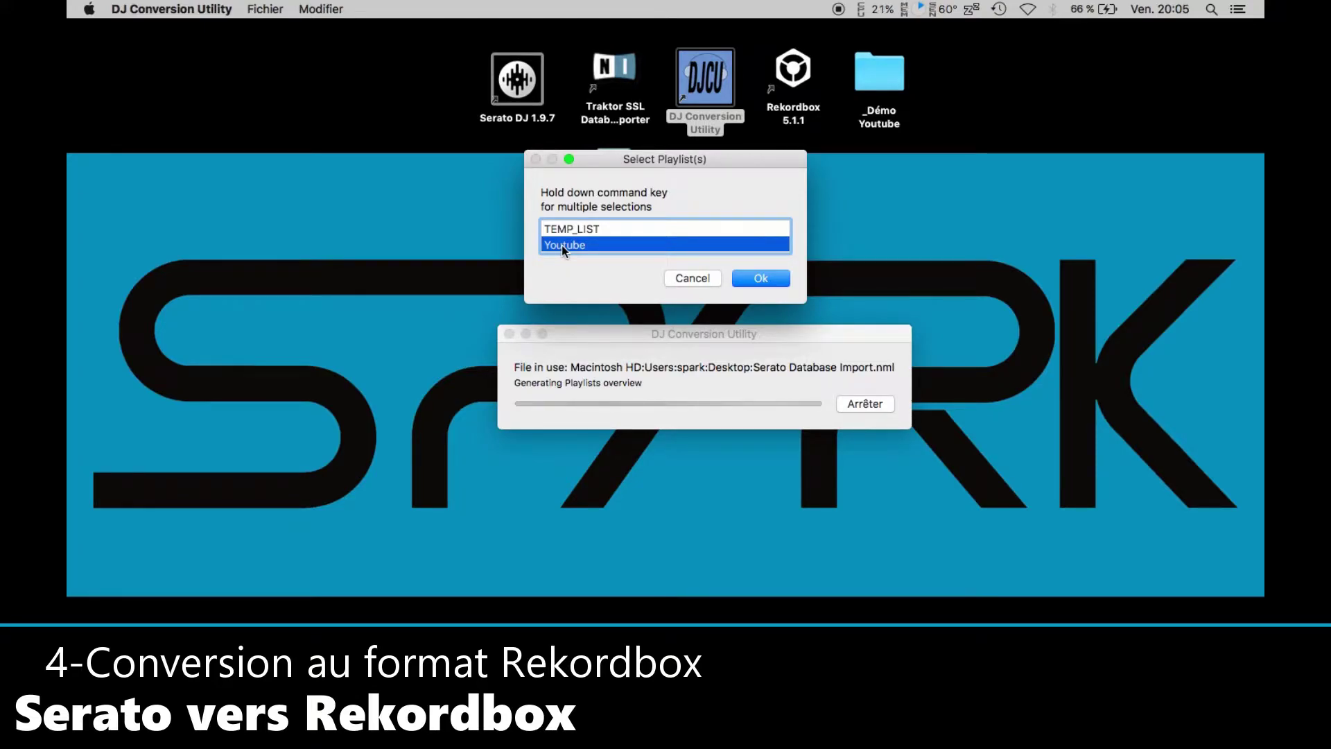
pyautogui.click(756, 281)
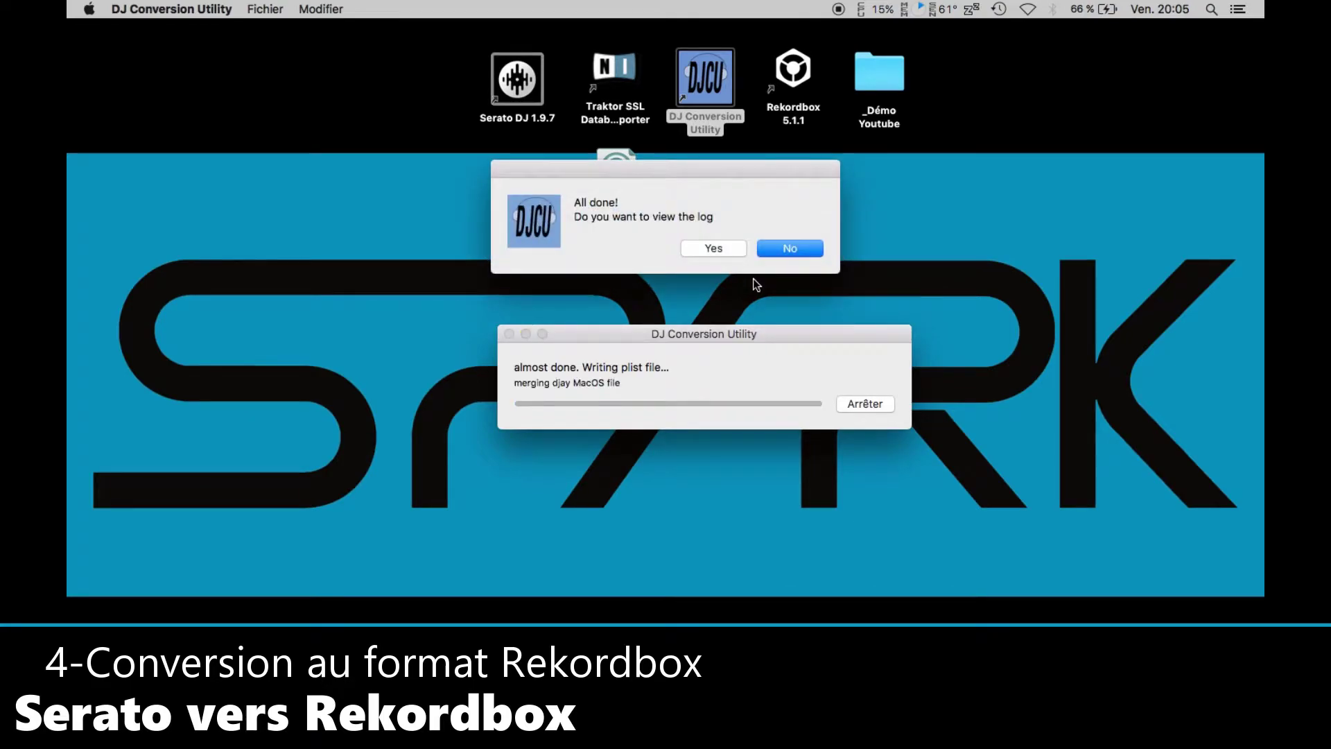
pyautogui.click(778, 248)
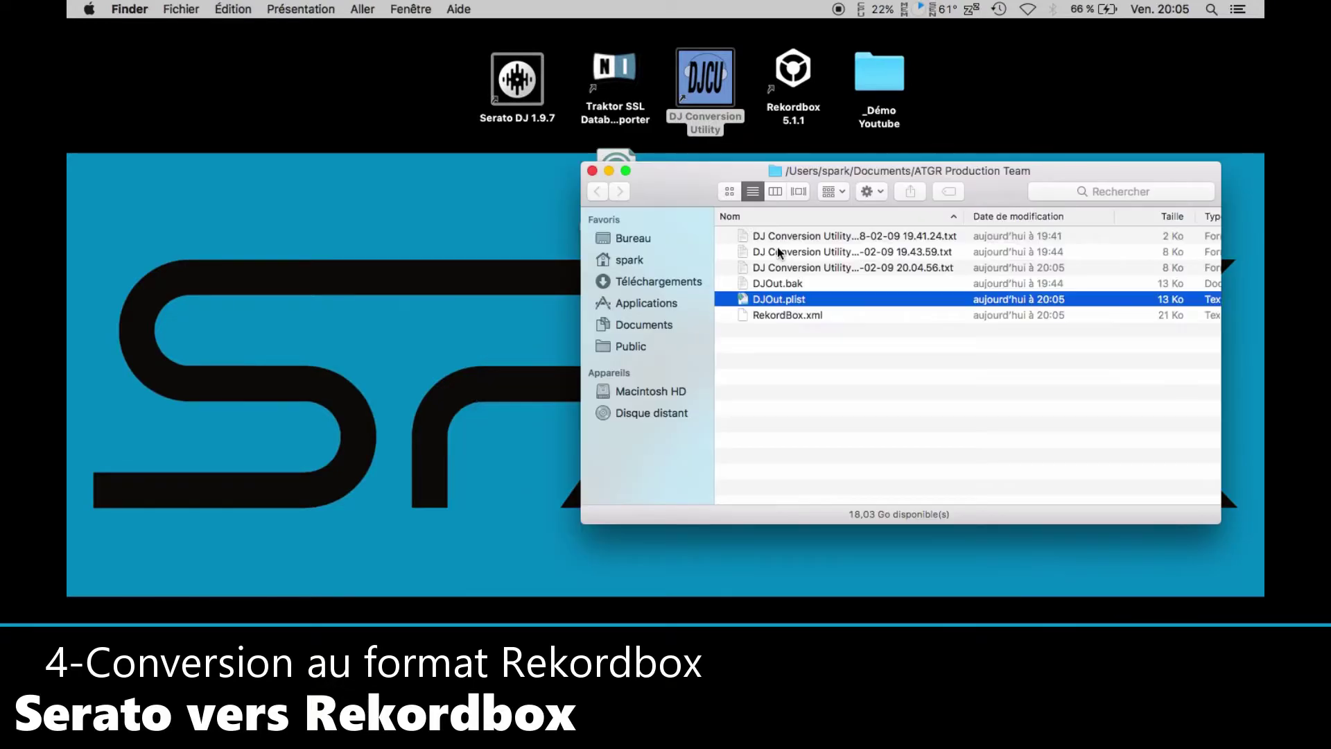
# Step: Move RekordBox.xml from the ATGR Production Team folder to the desktop and close the Finder window
pyautogui.moveTo(685, 171); pyautogui.dragTo(639, 282)
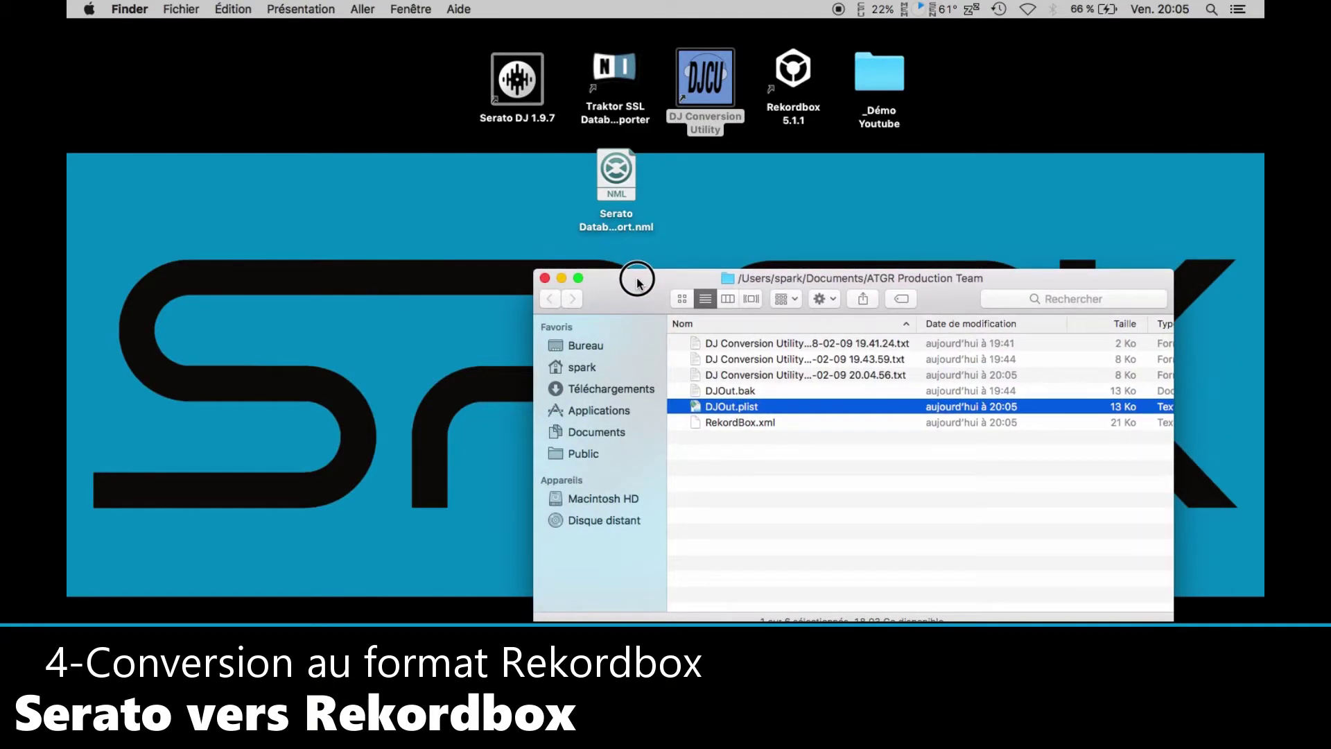
pyautogui.click(760, 486)
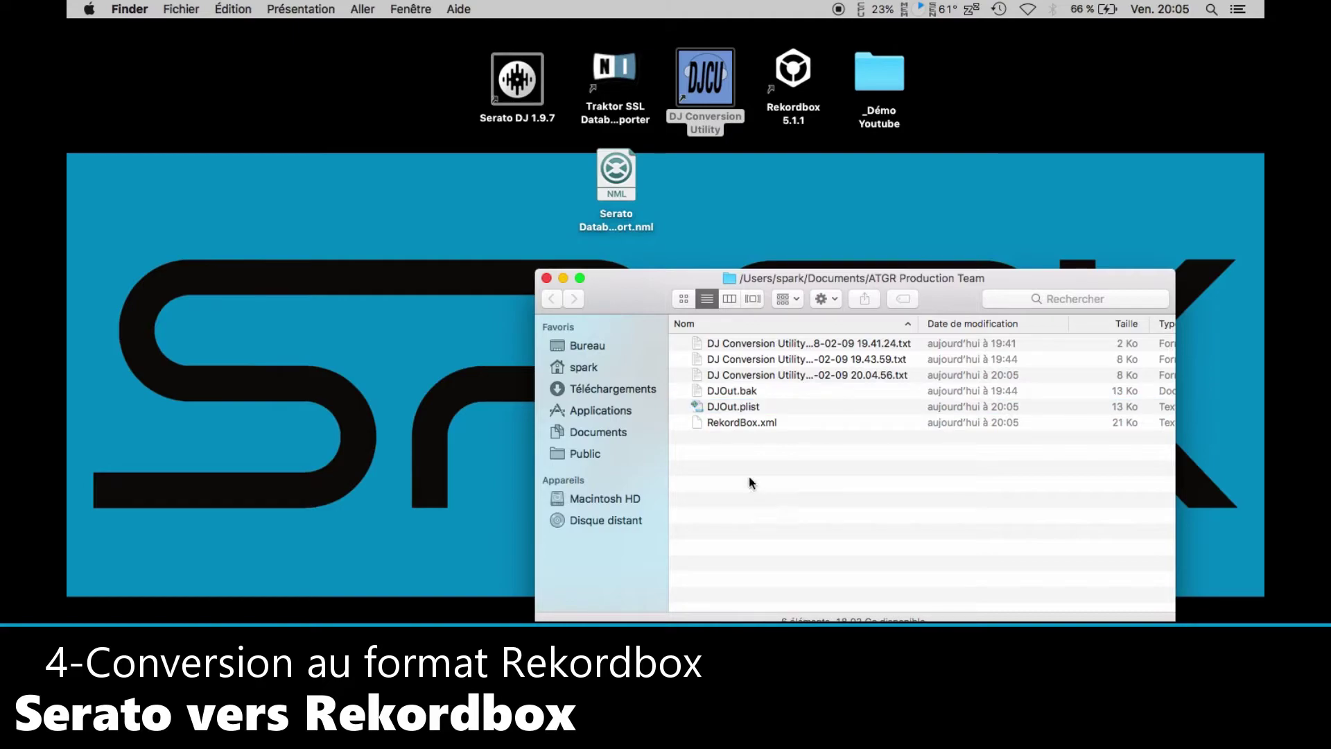
pyautogui.click(734, 423)
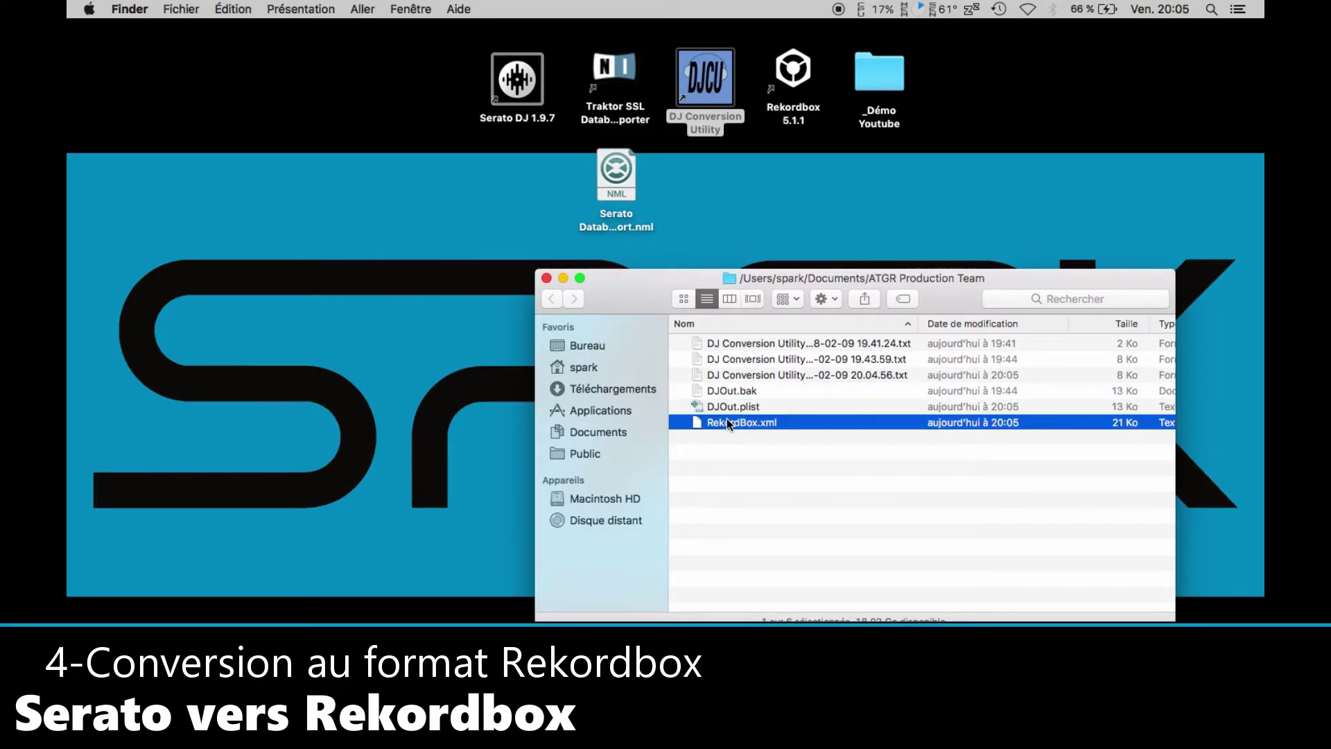
pyautogui.moveTo(721, 428); pyautogui.dragTo(700, 219)
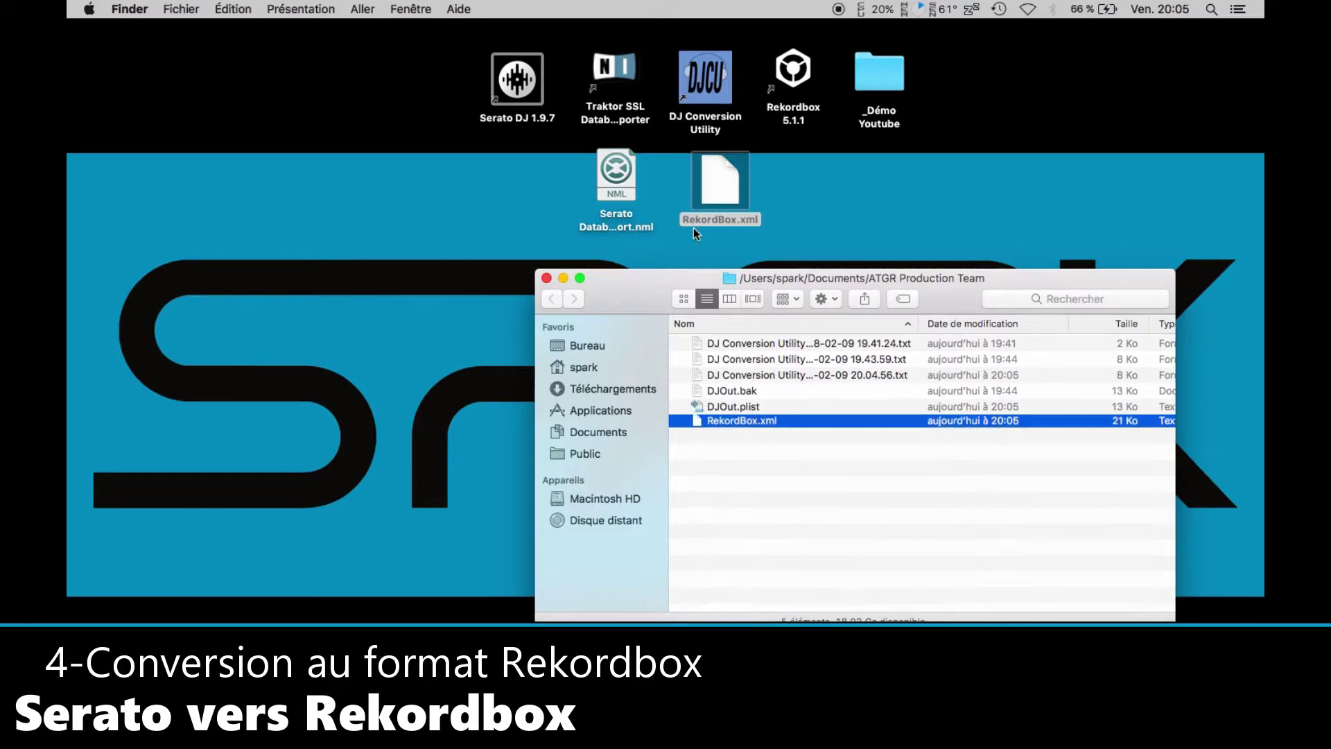
pyautogui.click(547, 280)
pyautogui.click(851, 246)
pyautogui.click(716, 185)
pyautogui.click(827, 184)
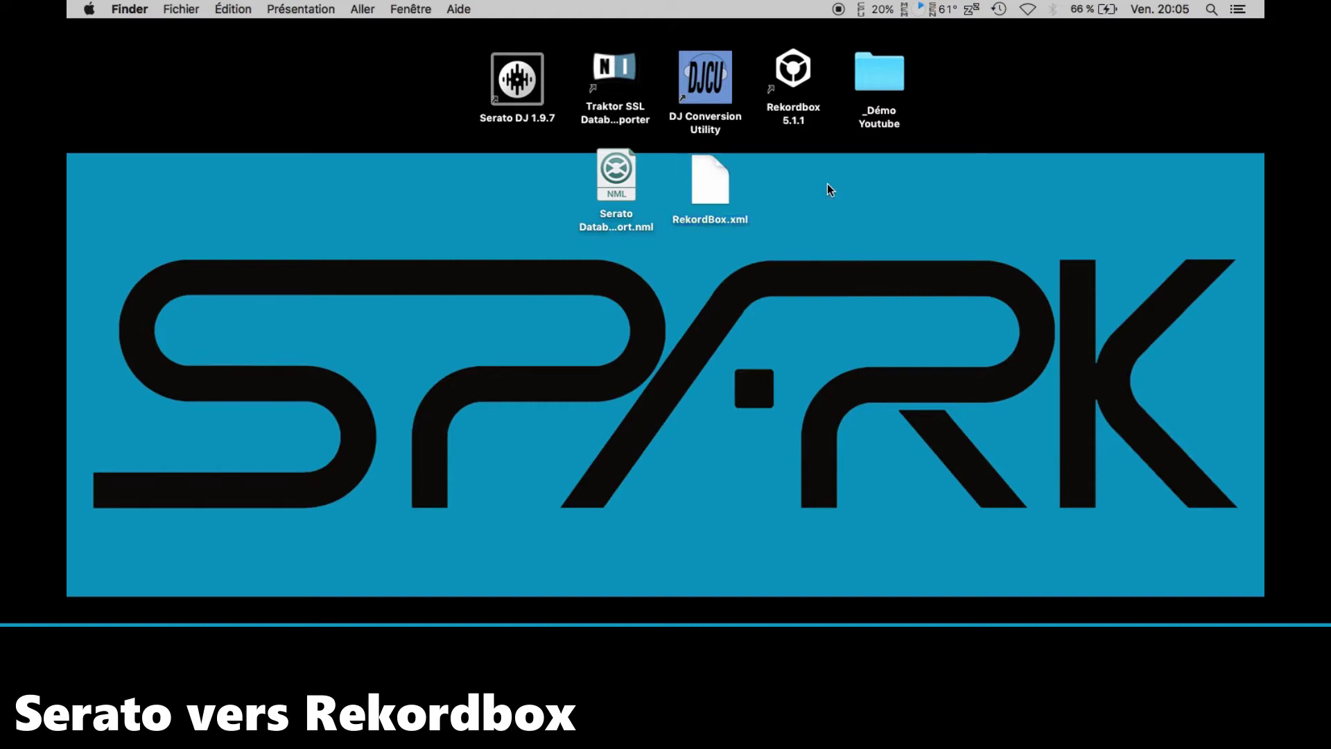
# Step: Launch Rekordbox 5.1.1 and enable rekordbox xml in the tree view through the display preferences
pyautogui.doubleClick(796, 77)
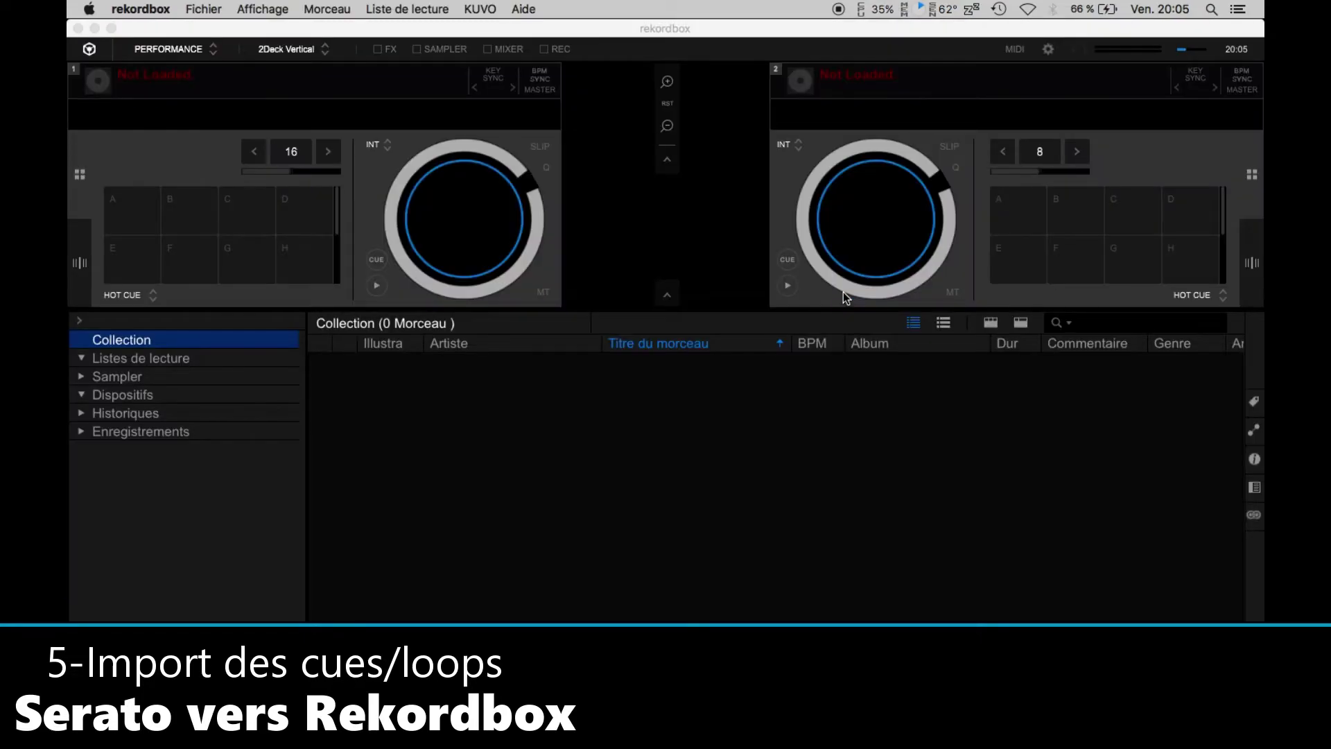
pyautogui.click(1048, 49)
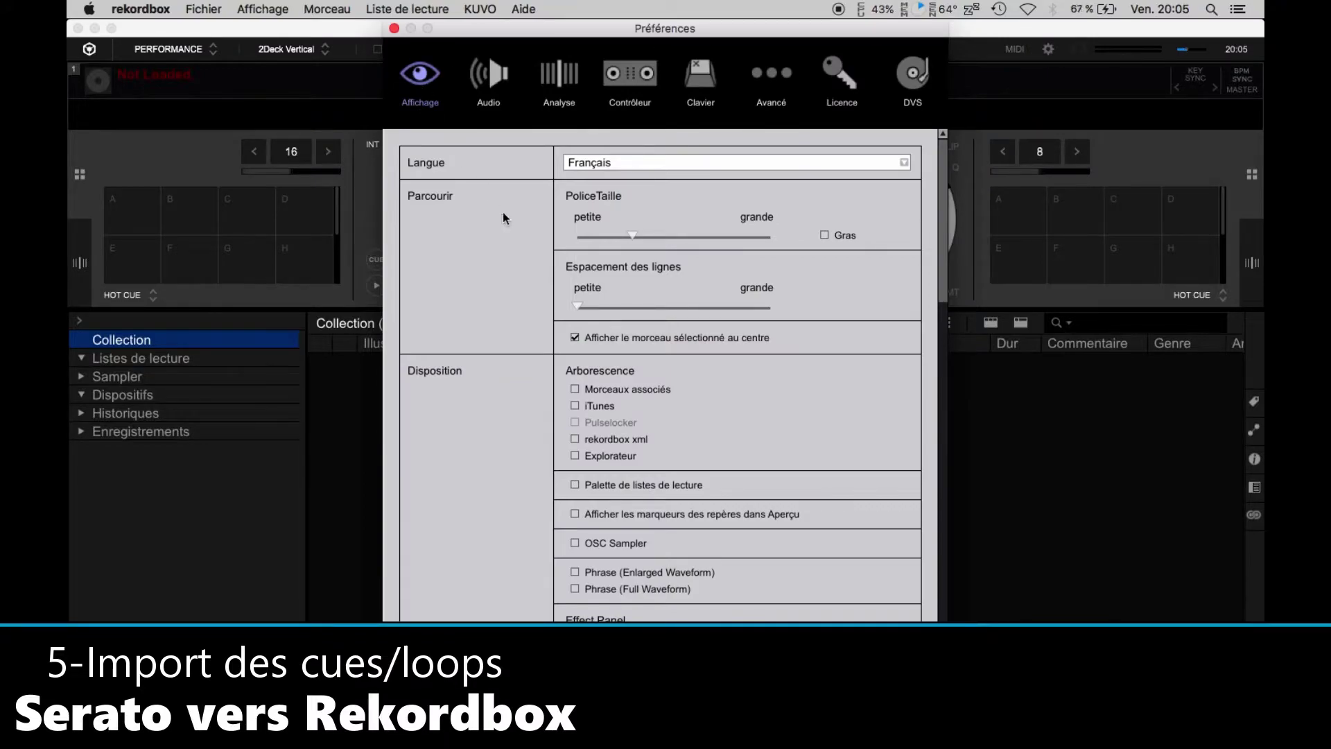
pyautogui.click(575, 440)
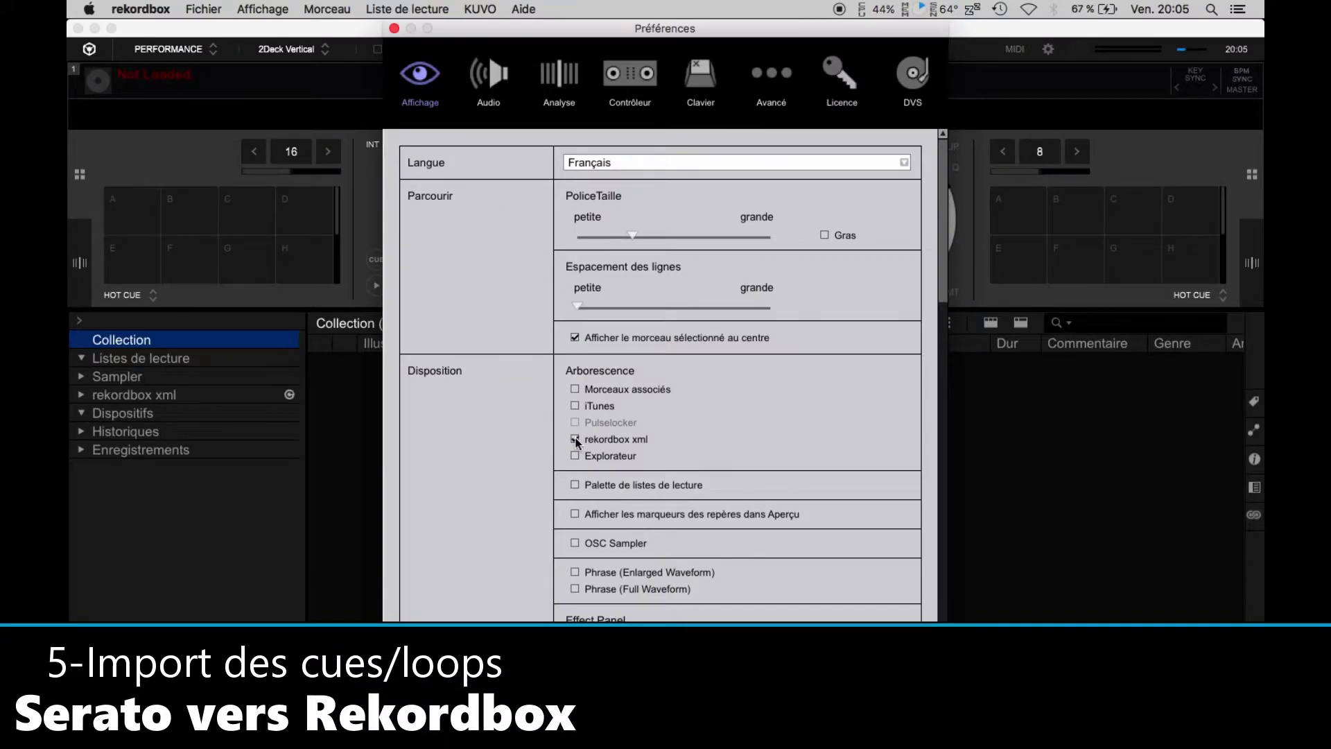
pyautogui.click(575, 440)
pyautogui.click(575, 440)
pyautogui.click(575, 439)
pyautogui.click(575, 439)
pyautogui.click(575, 439)
pyautogui.click(574, 440)
# Step: Set RekordBox.xml on the desktop as the imported rekordbox xml library in the advanced preferences and close the preferences
pyautogui.click(774, 77)
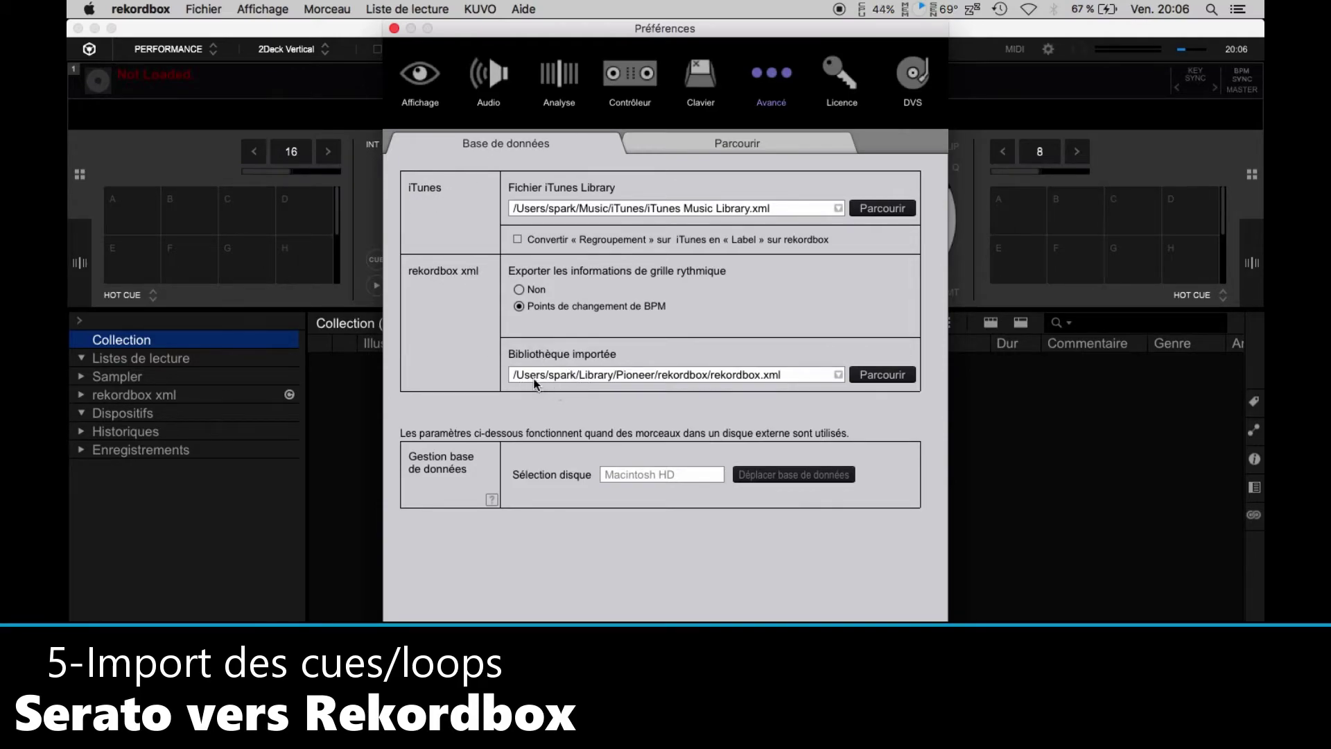
pyautogui.click(881, 376)
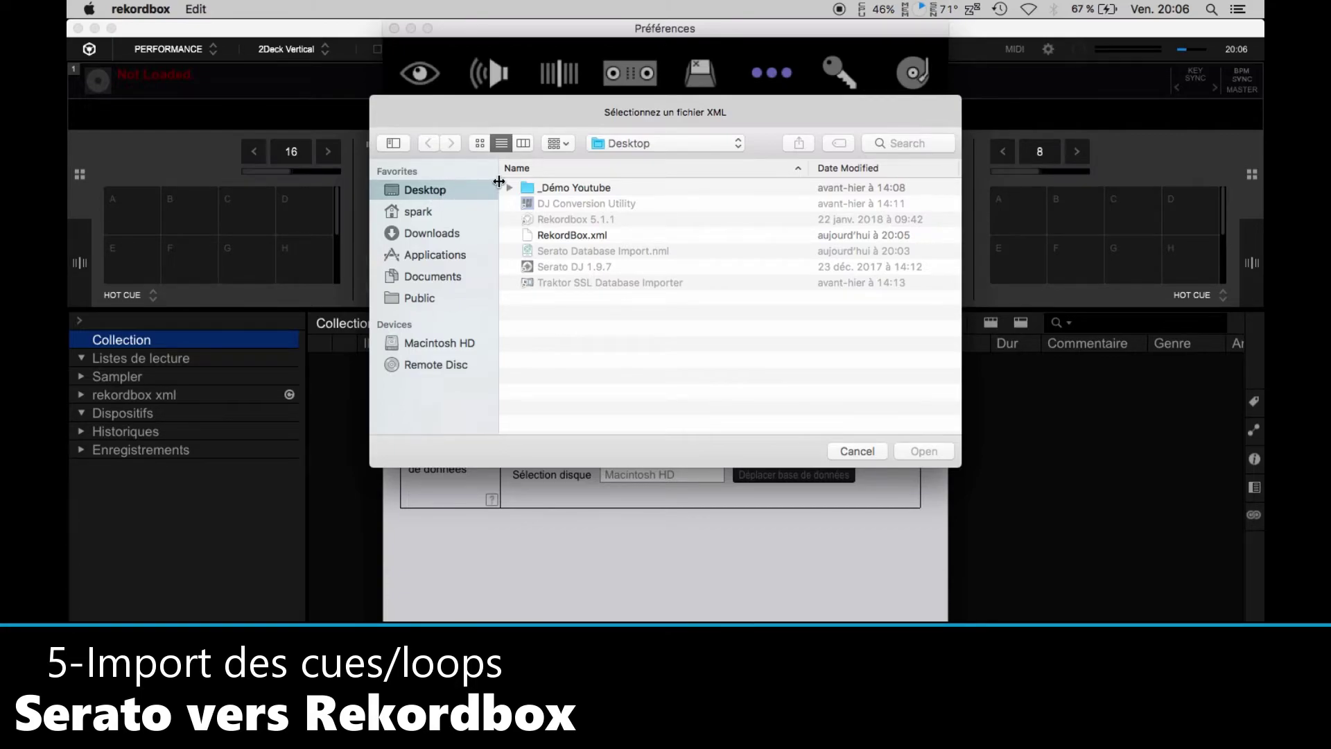
pyautogui.click(559, 237)
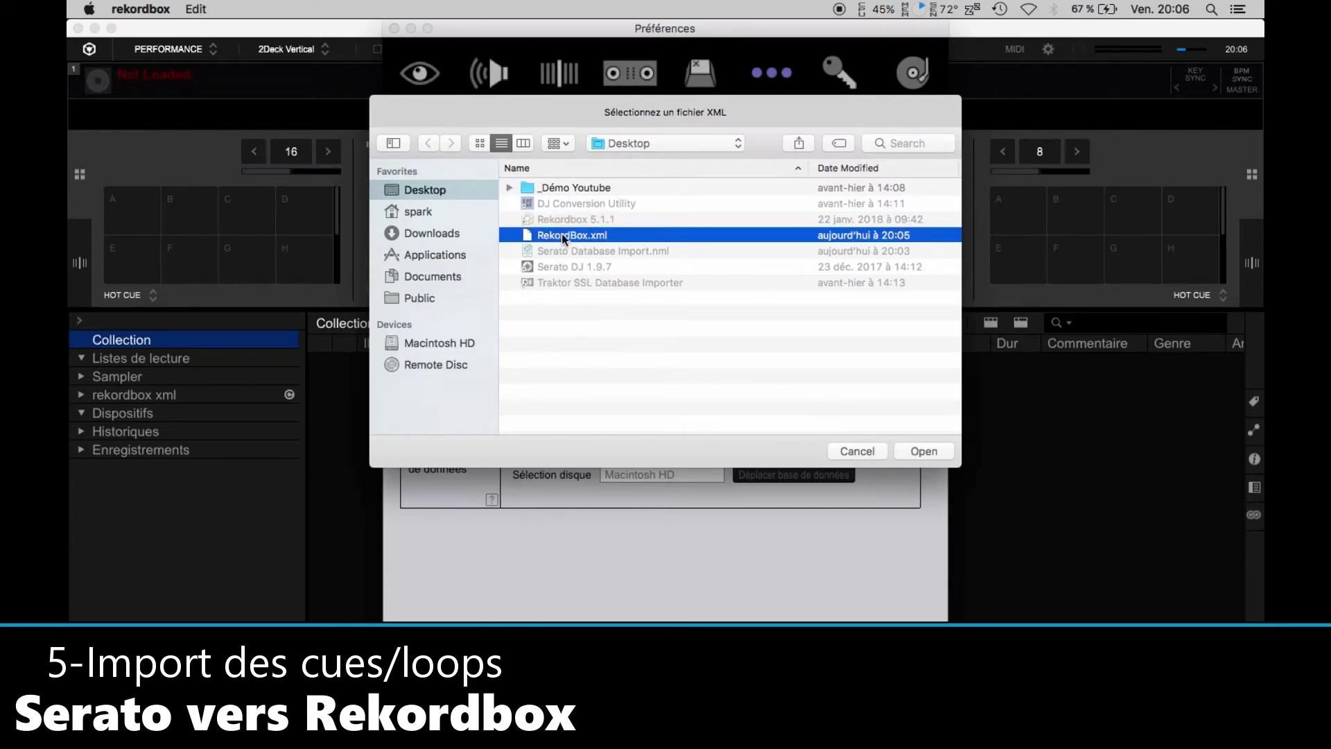
pyautogui.click(913, 455)
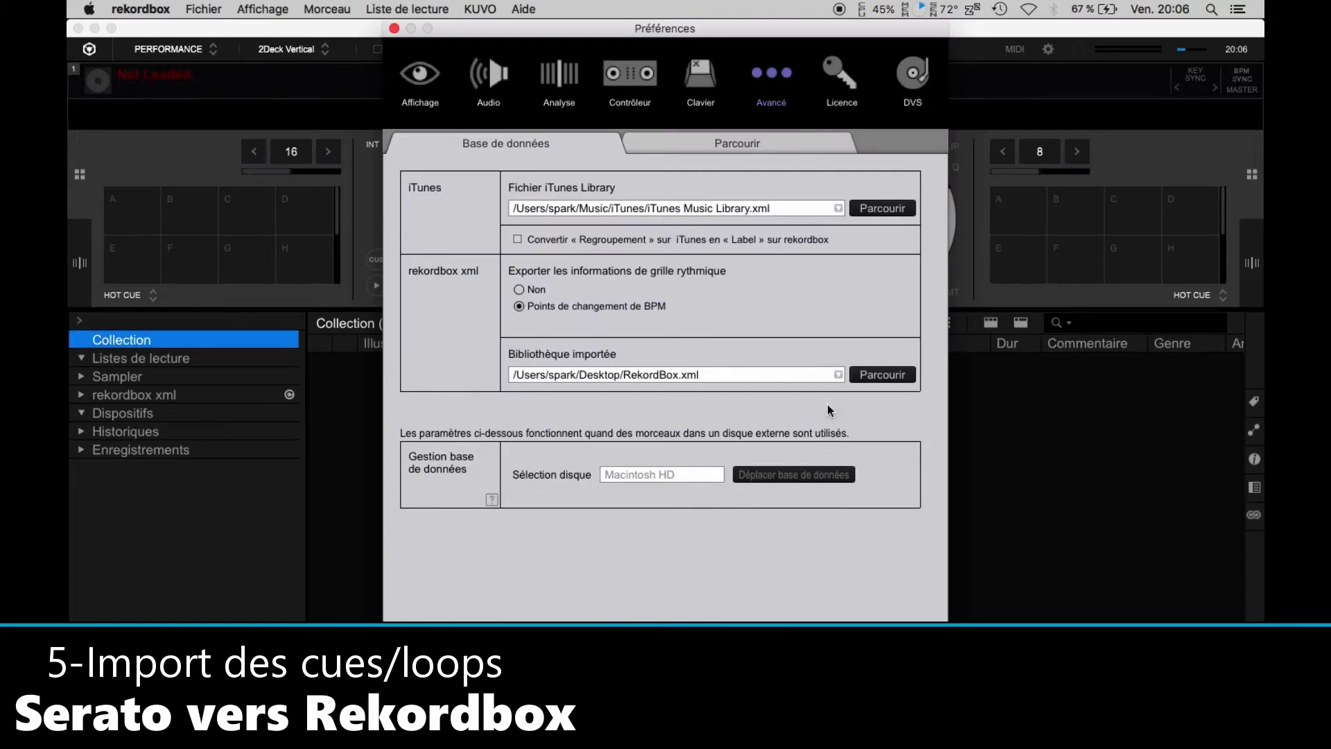
pyautogui.click(393, 29)
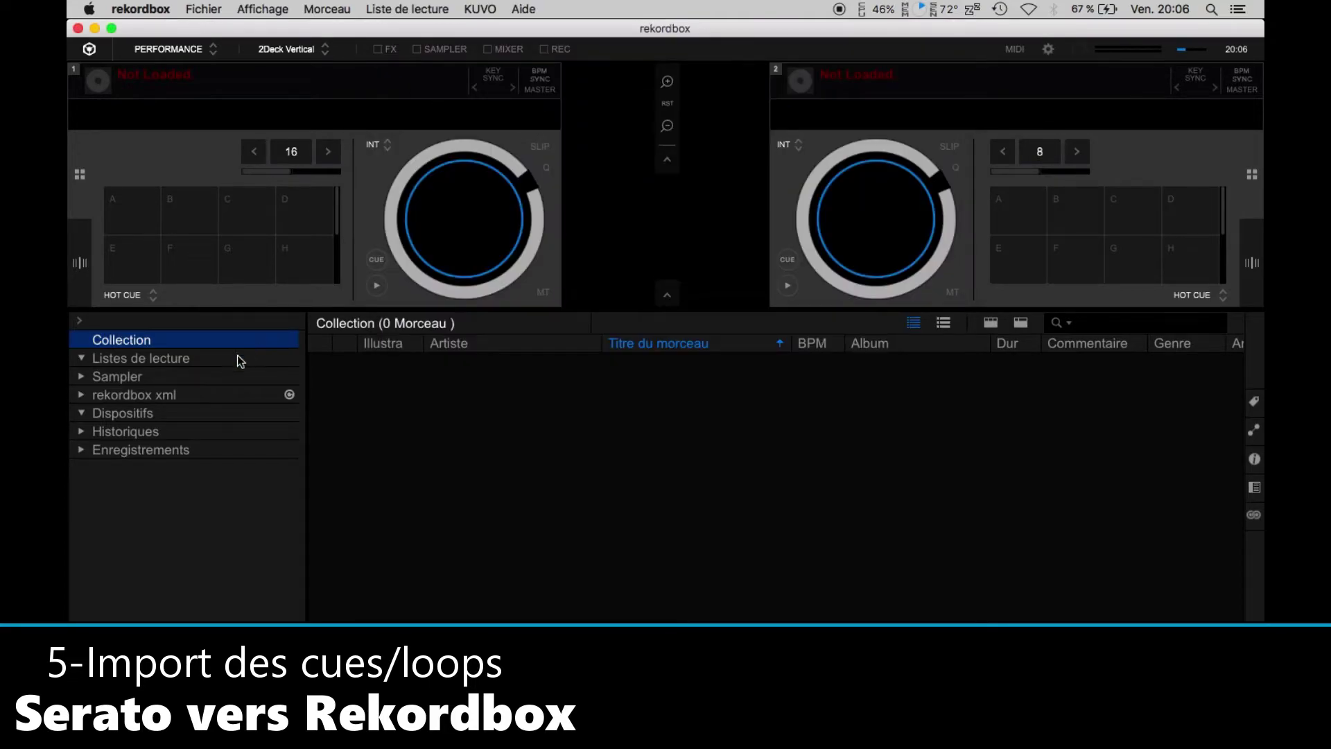
# Step: Refresh the rekordbox xml library and look through all its tracks for cue markers
pyautogui.click(290, 395)
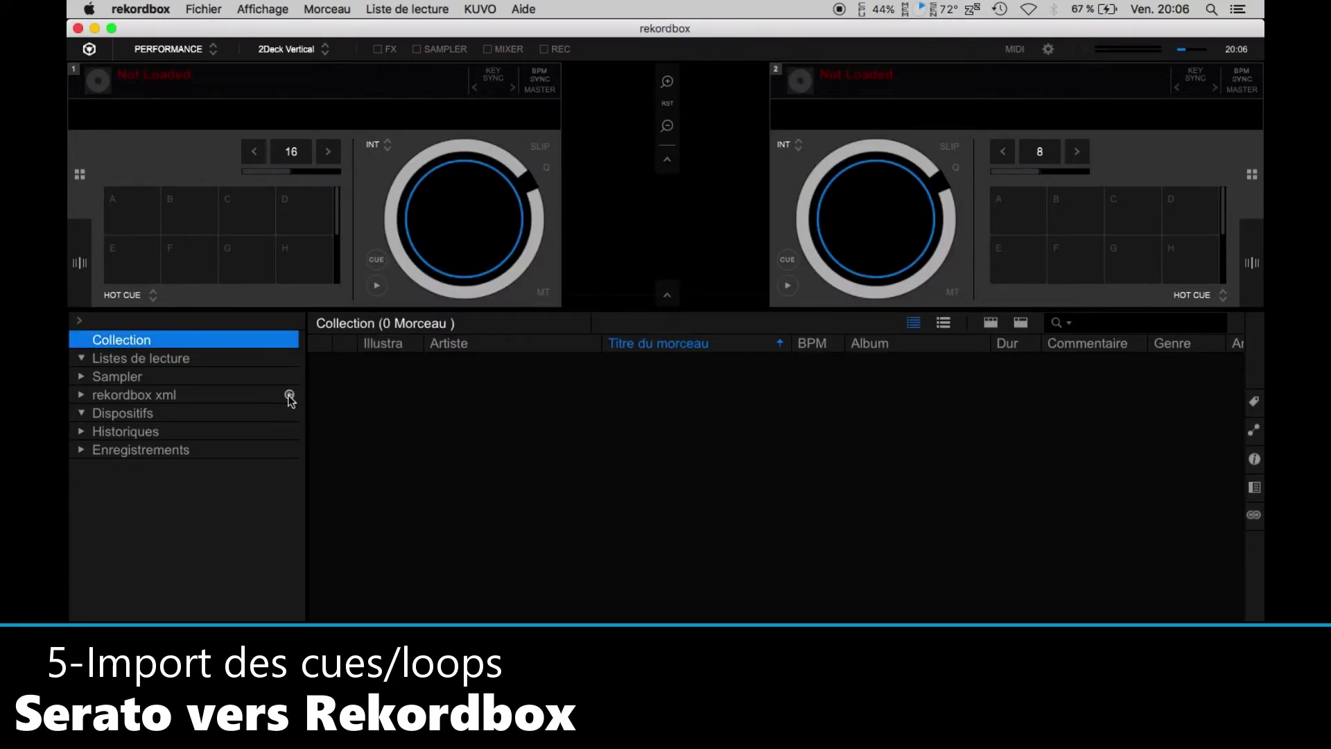
pyautogui.click(107, 394)
pyautogui.click(82, 395)
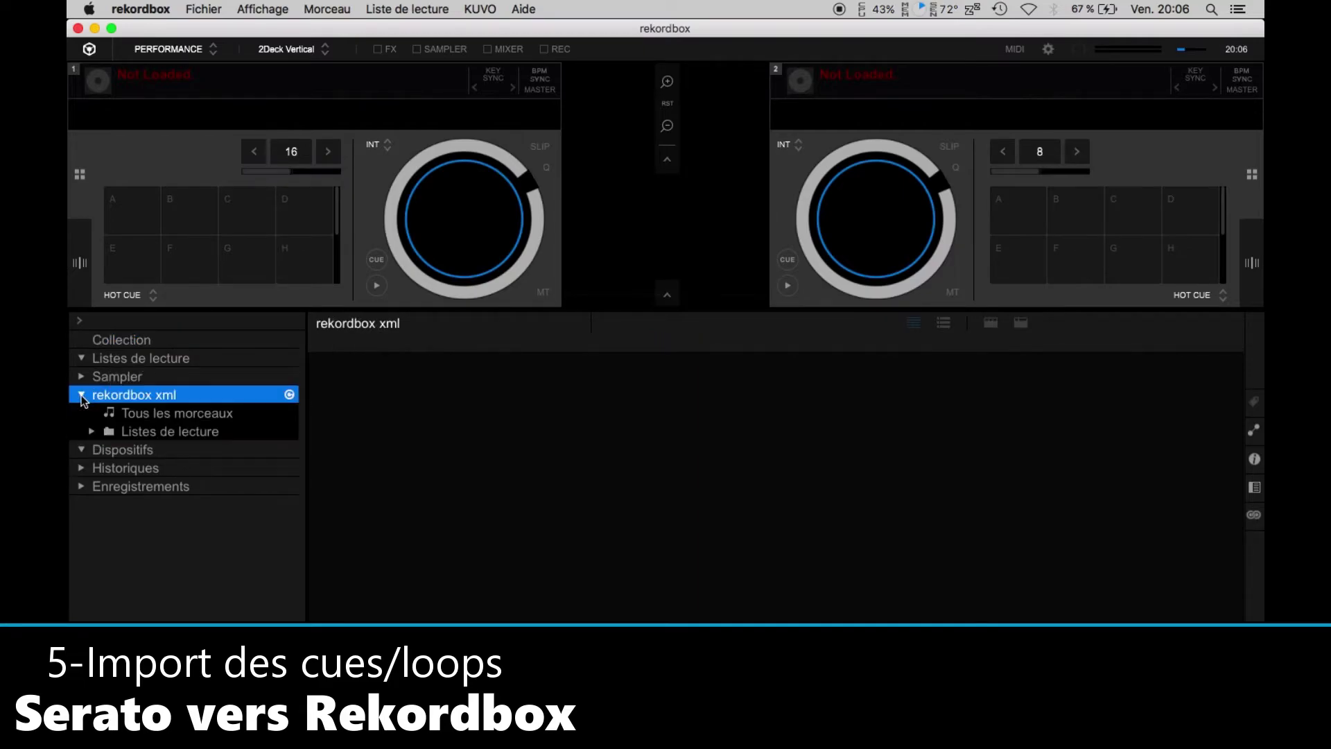
pyautogui.click(147, 414)
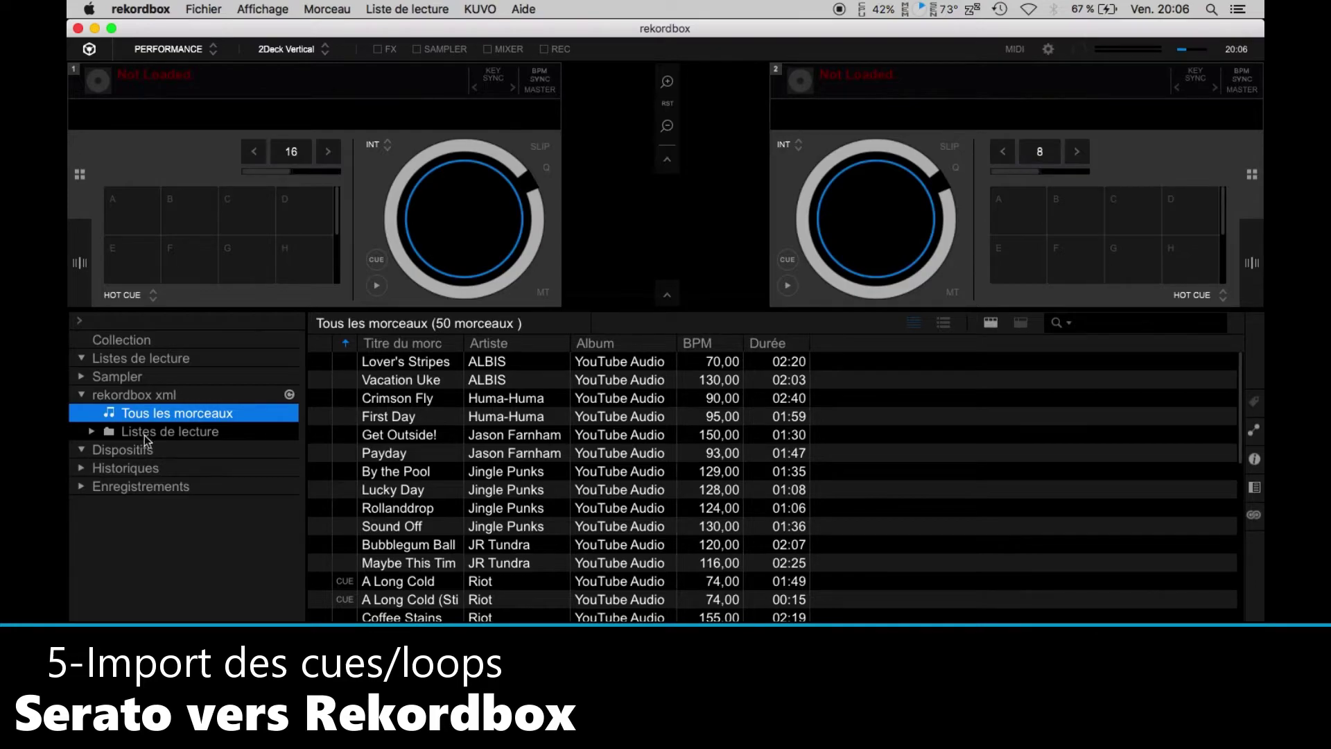
pyautogui.scroll(-5, 531, 556)
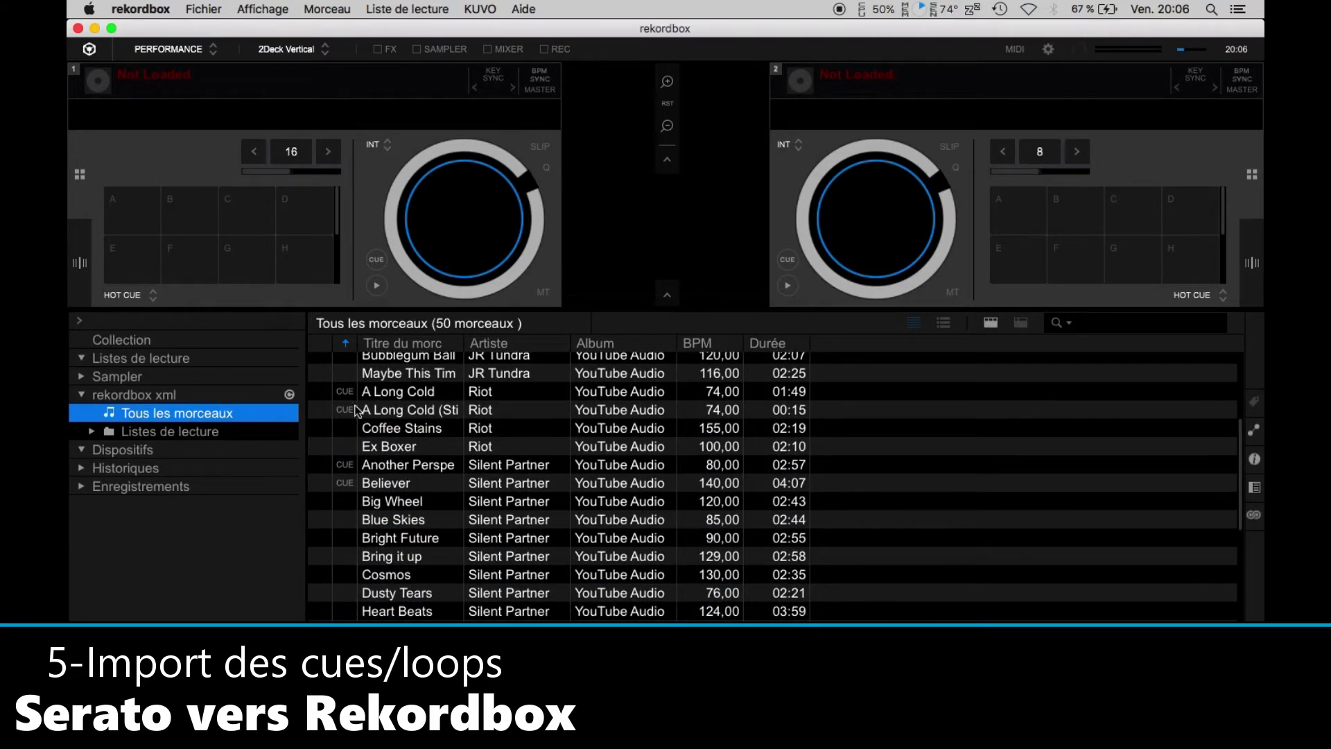
pyautogui.scroll(-10, 385, 521)
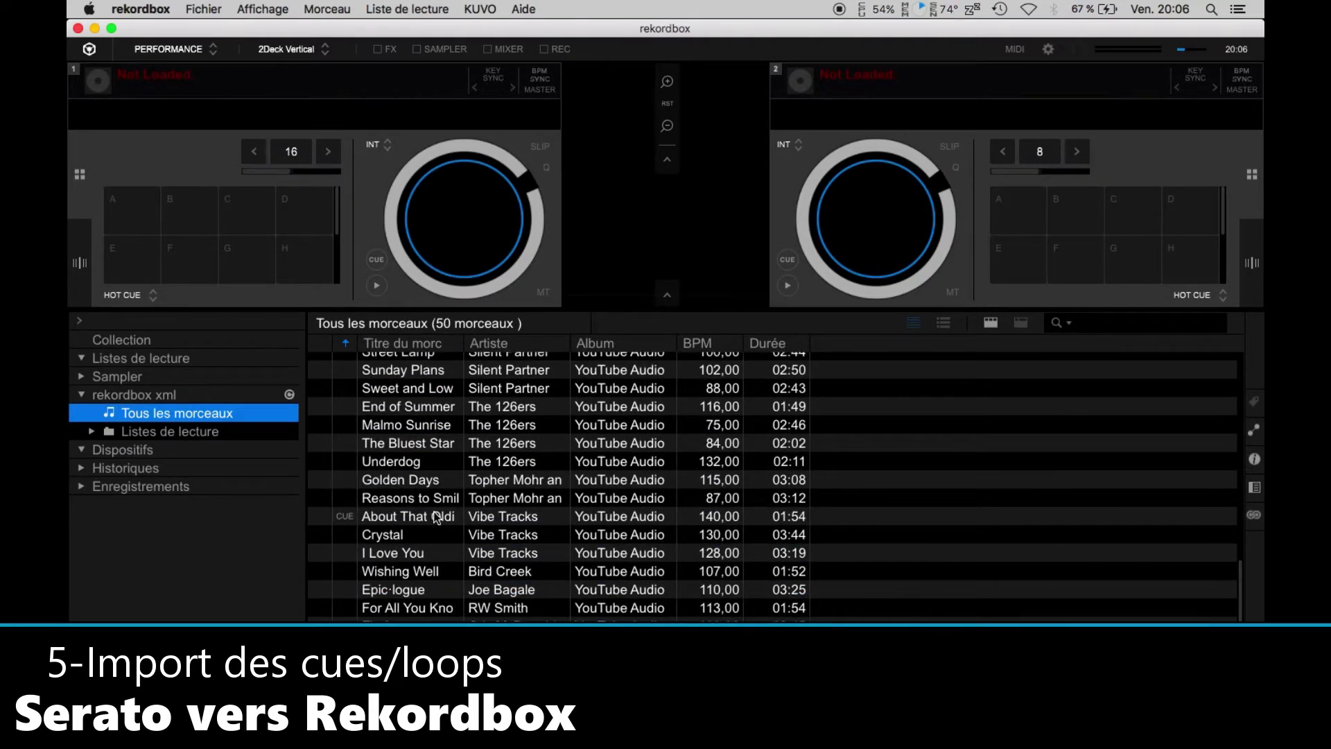
# Step: Expand the rekordbox xml playlists, show All Tracks with converted Cues/Loops, and widen the tree so its full name fits
pyautogui.click(92, 432)
pyautogui.click(108, 468)
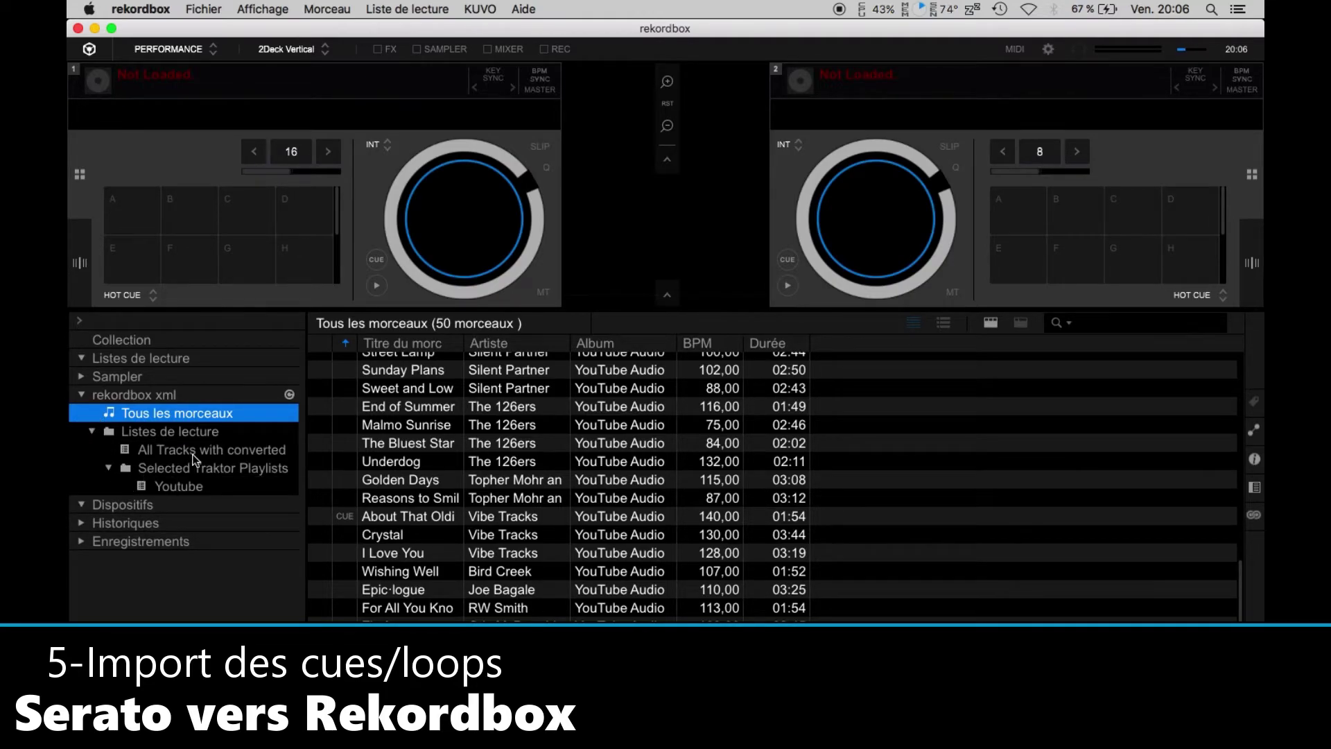
pyautogui.click(214, 449)
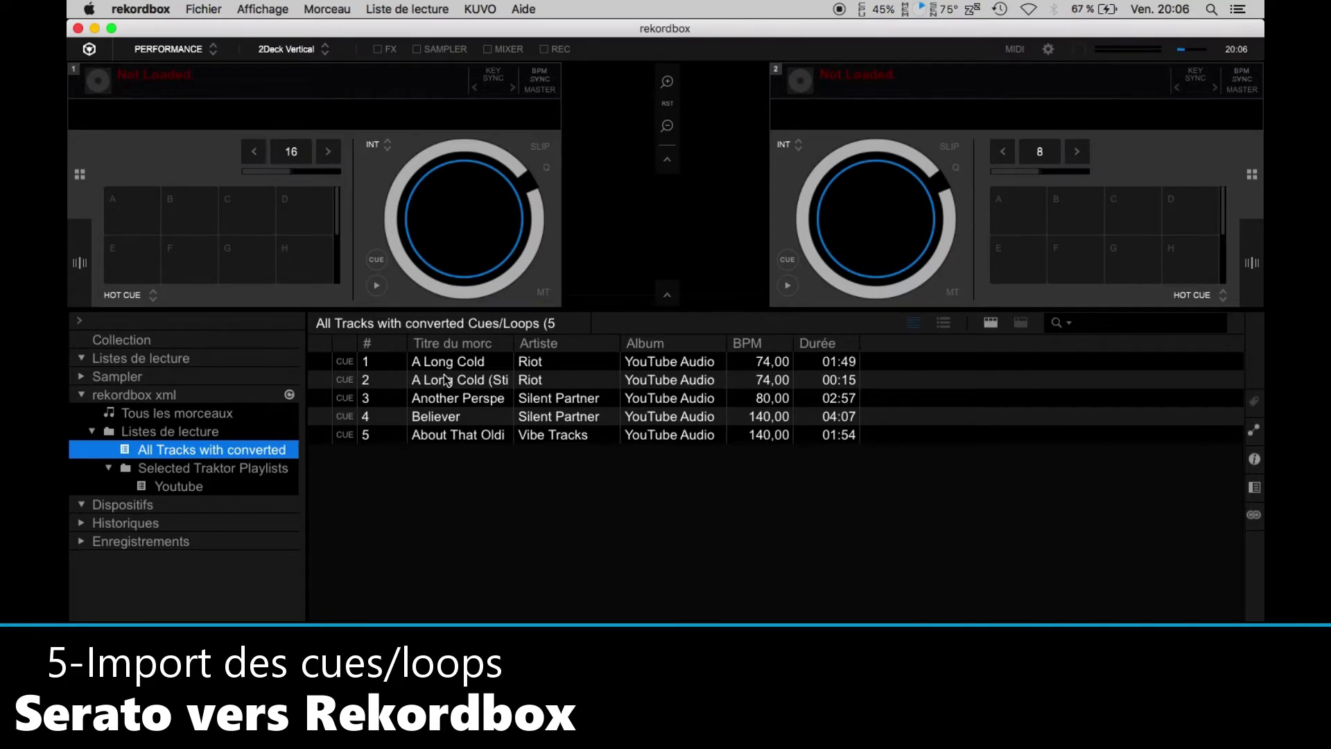
pyautogui.moveTo(305, 326); pyautogui.dragTo(375, 331)
# Step: Load A Long Cold onto deck 1, test hot cues A and B and loop C, and return to the cue point
pyautogui.moveTo(523, 367); pyautogui.dragTo(460, 240)
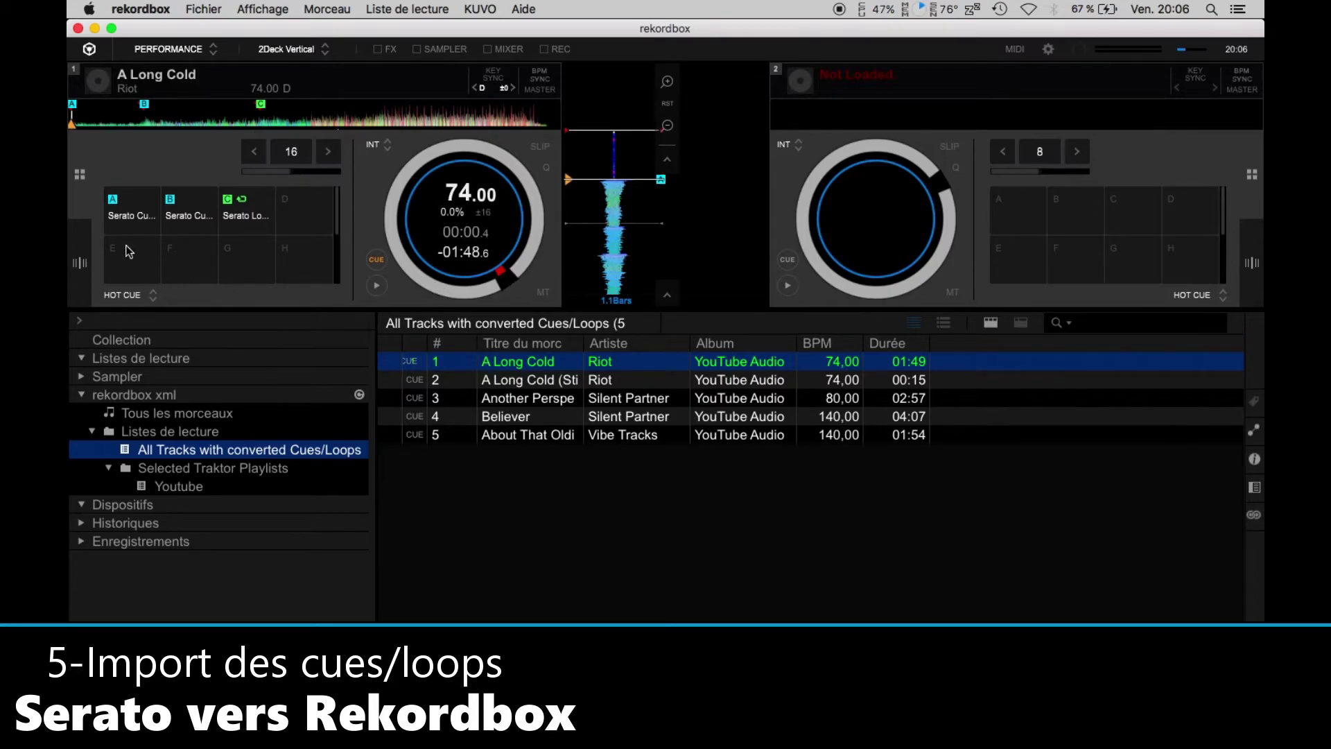
pyautogui.click(134, 223)
pyautogui.click(178, 215)
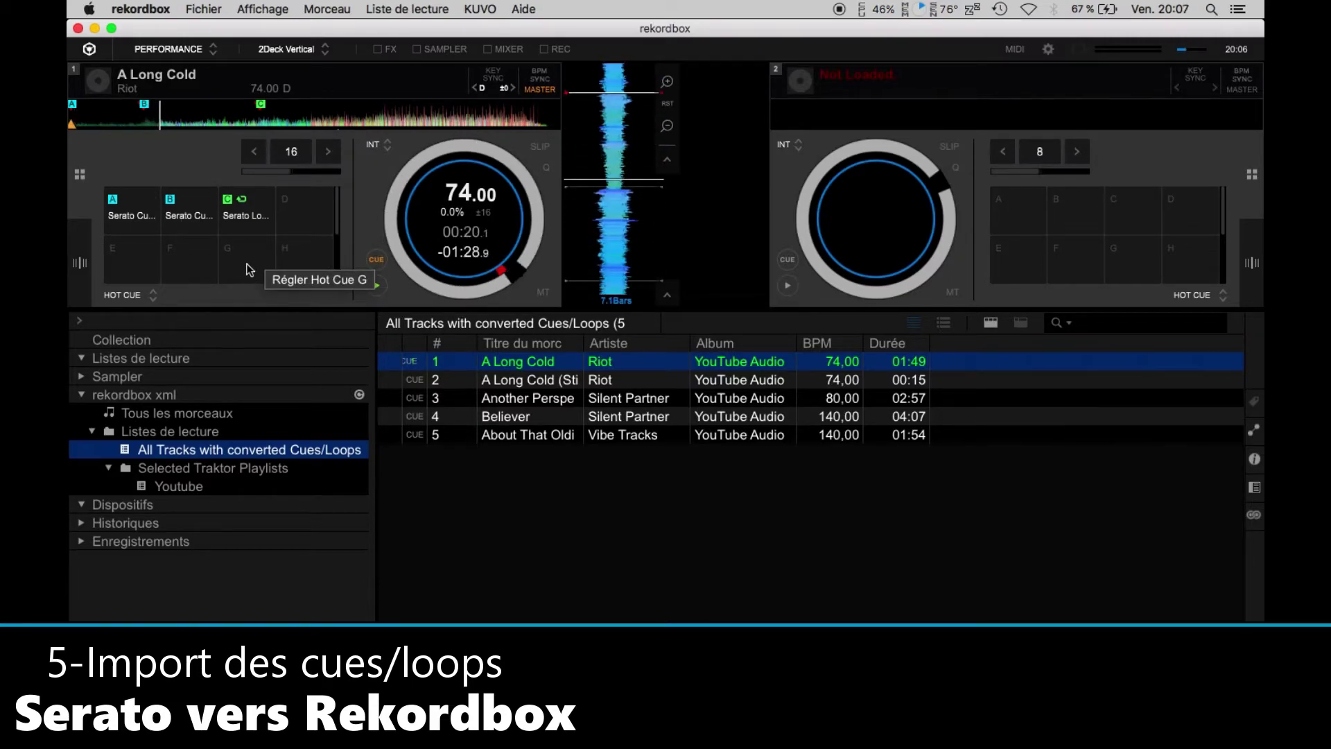
pyautogui.click(248, 224)
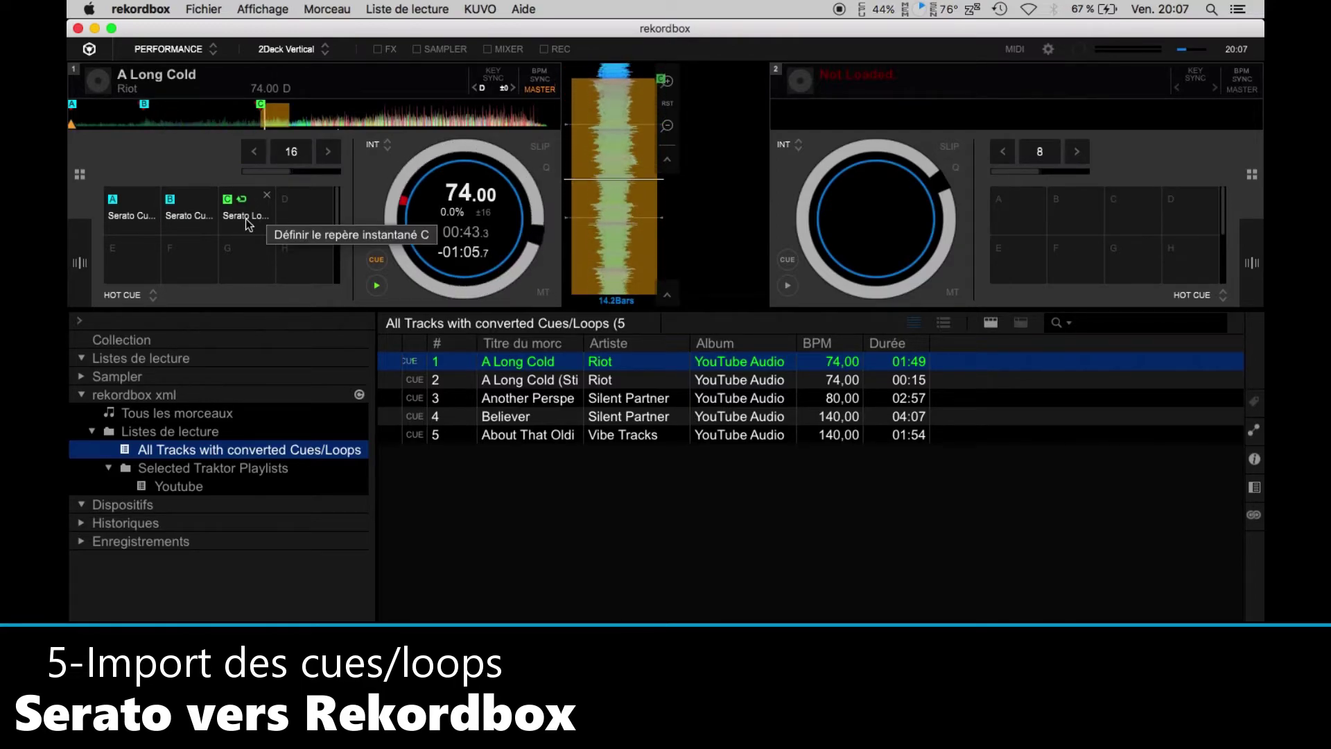
pyautogui.click(376, 259)
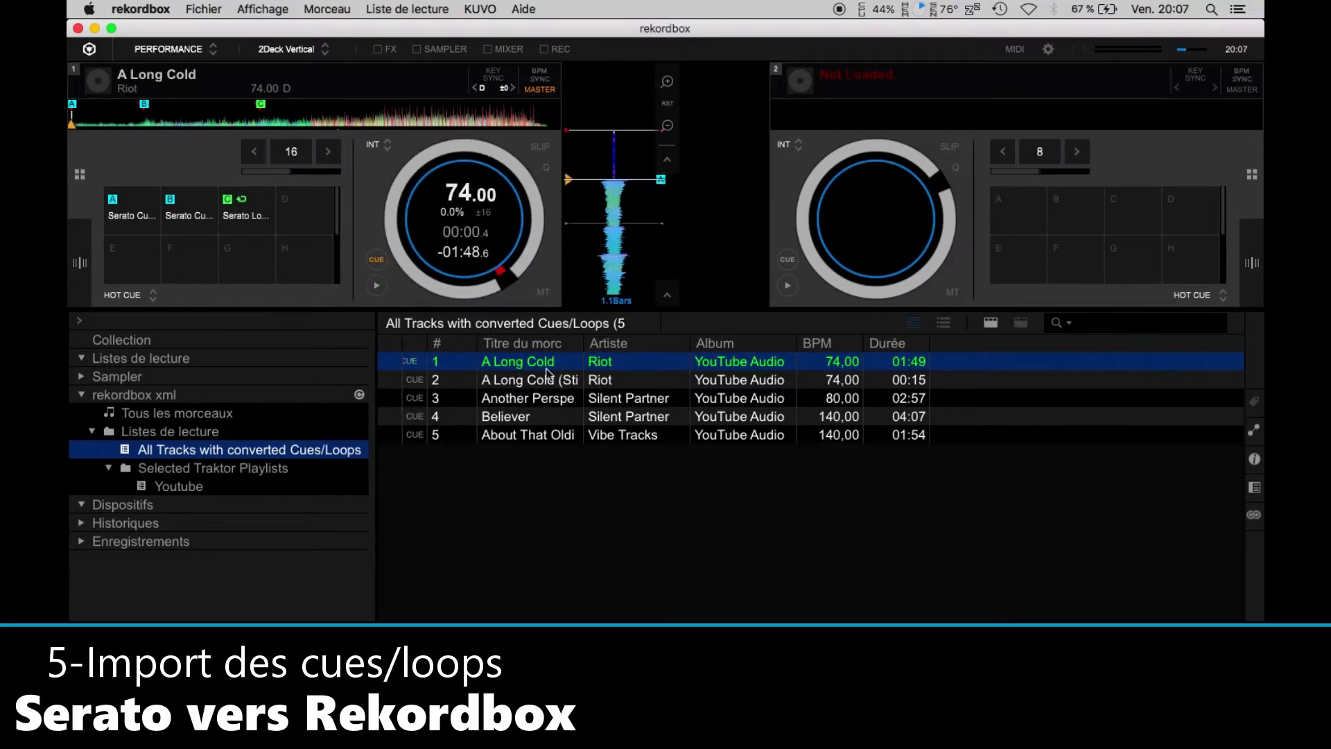
# Step: Load A Long Cold (Sting) onto deck 1 and test its hot cue A and loop B
pyautogui.moveTo(517, 376); pyautogui.dragTo(381, 163)
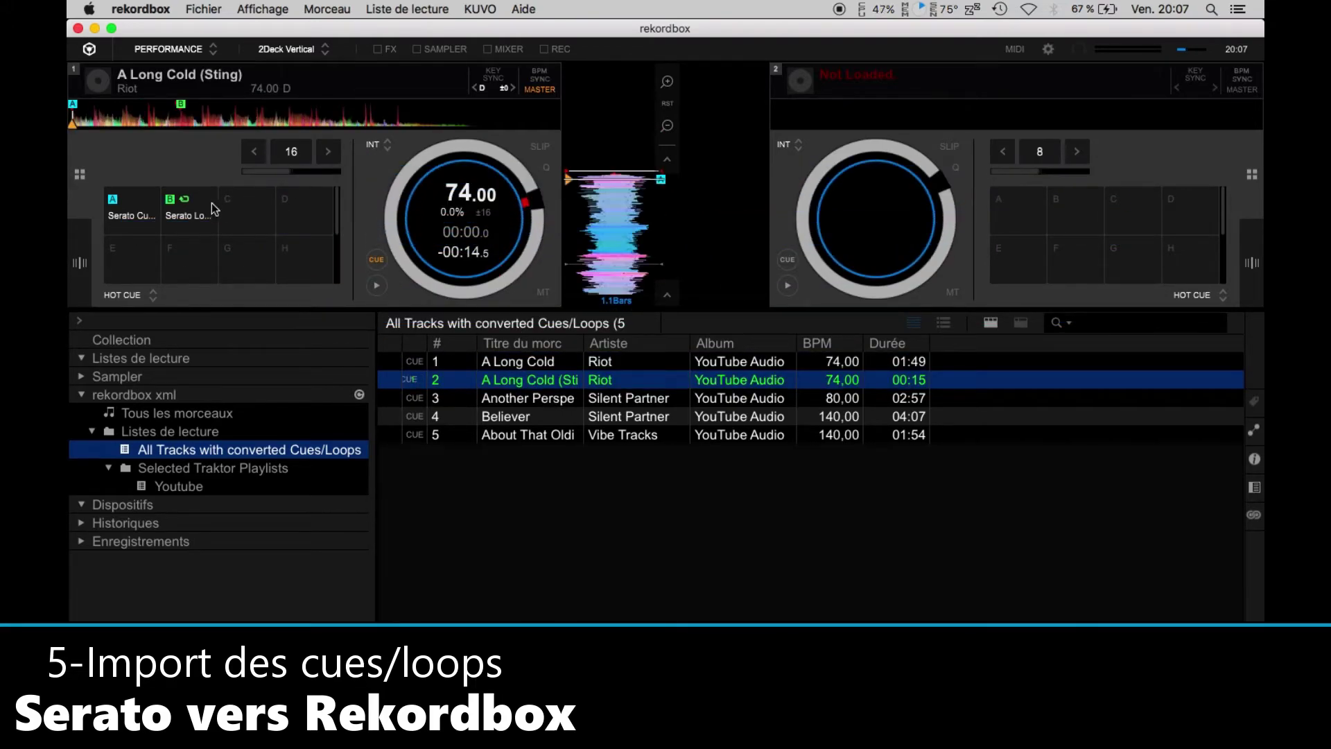
pyautogui.click(123, 222)
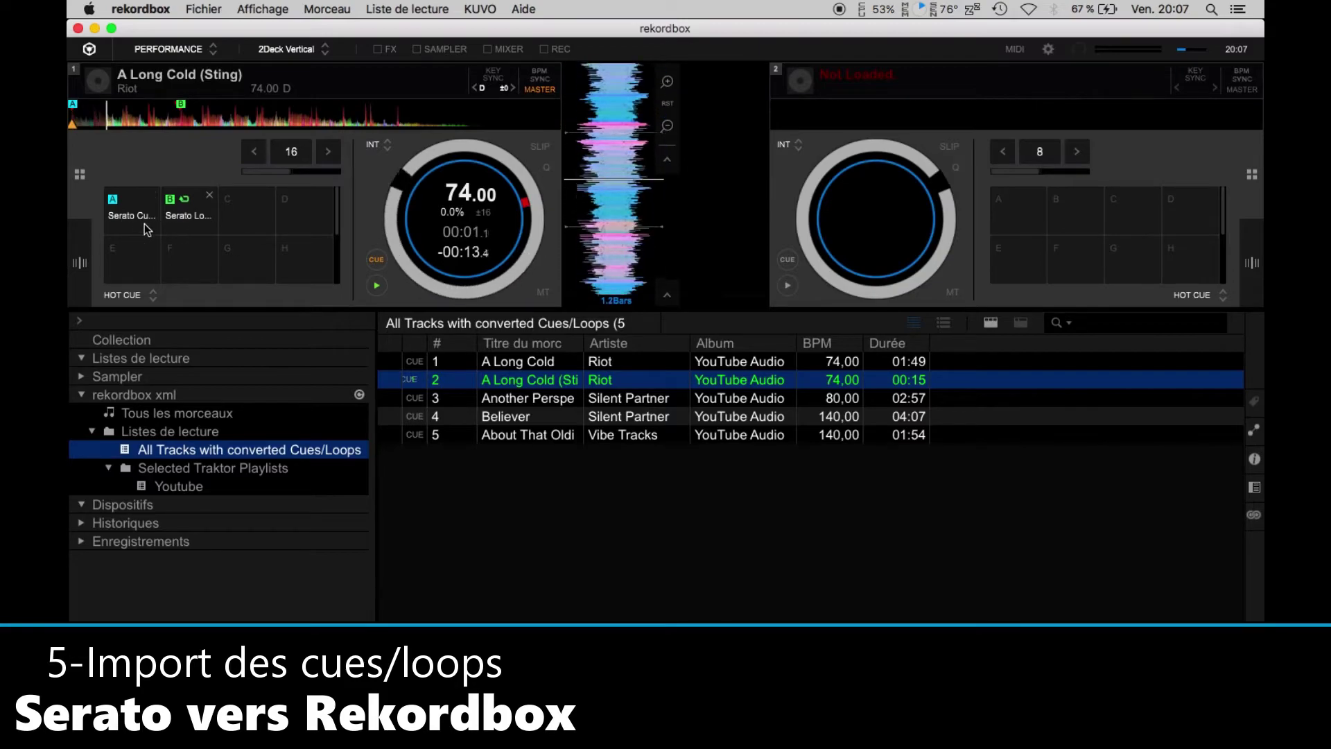
pyautogui.click(127, 223)
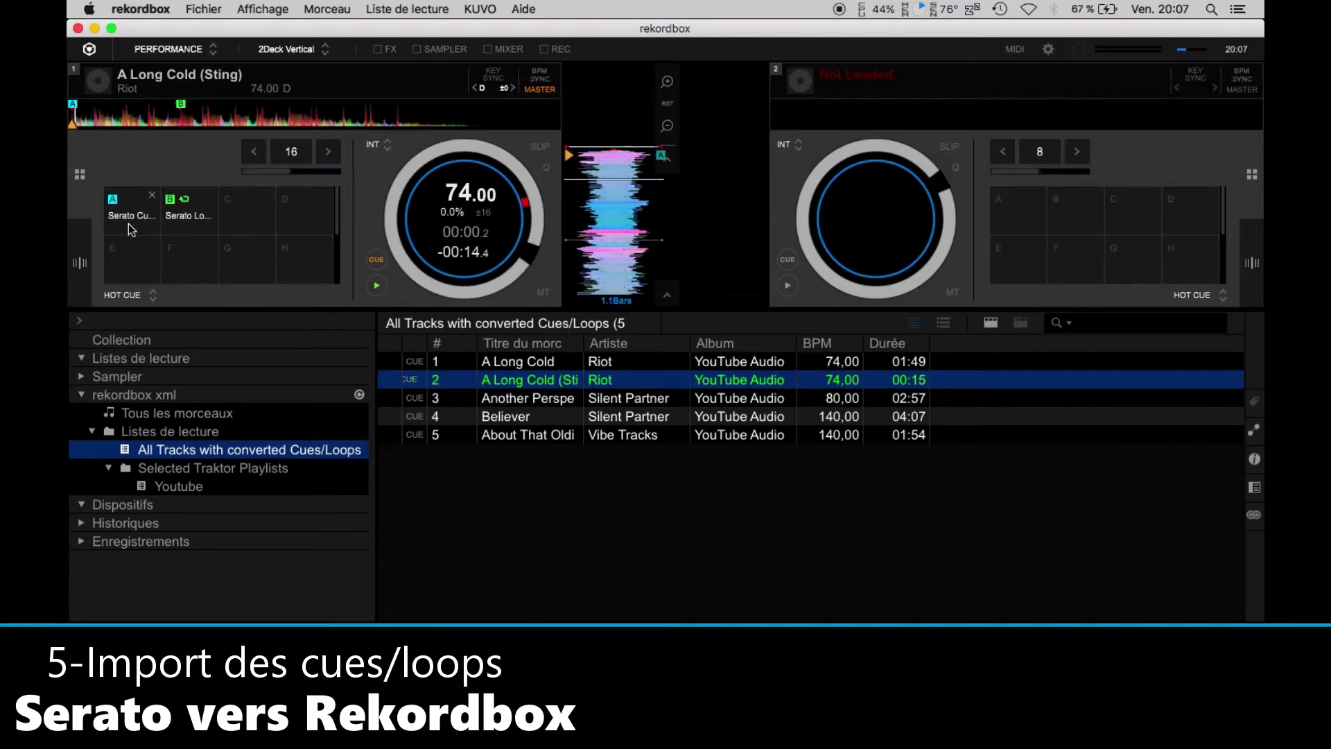
pyautogui.click(189, 222)
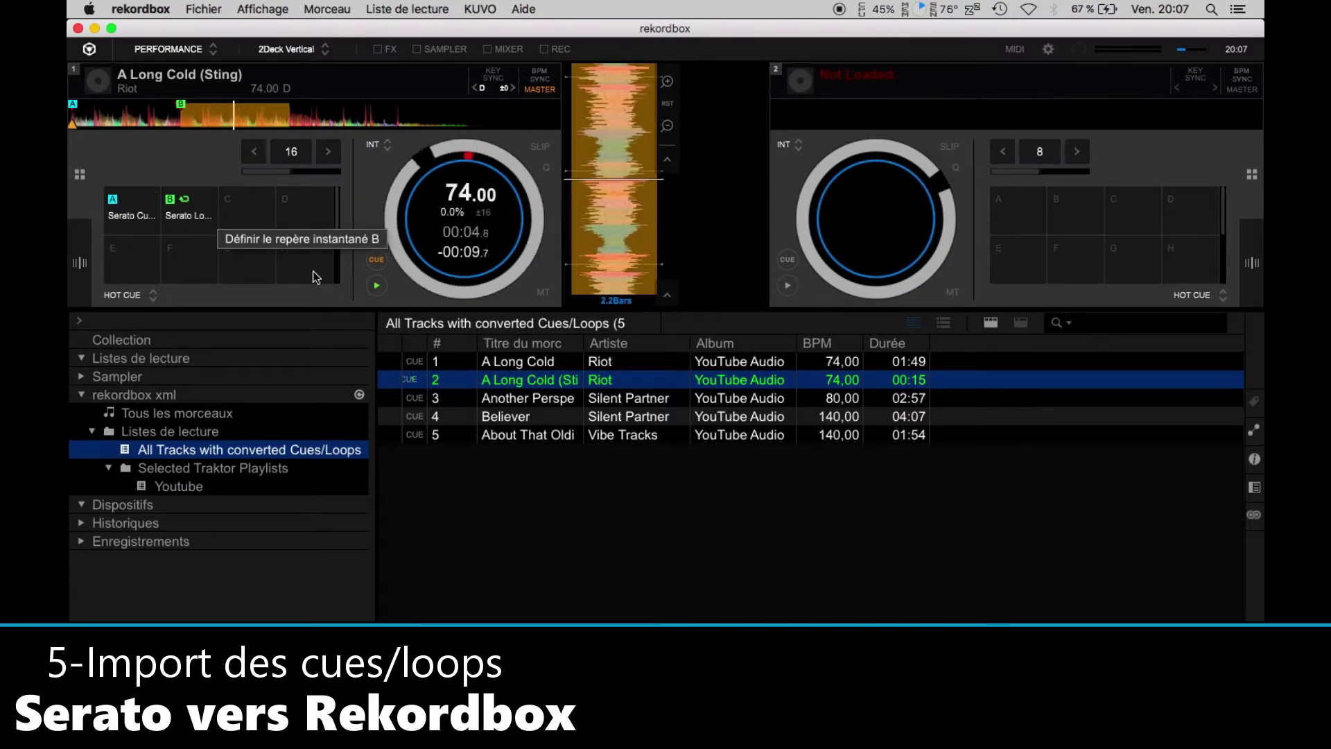
# Step: Load Another Perspective and Believer in turn onto deck 1 and test their converted hot cues and loops
pyautogui.moveTo(529, 399); pyautogui.dragTo(470, 236)
pyautogui.click(206, 226)
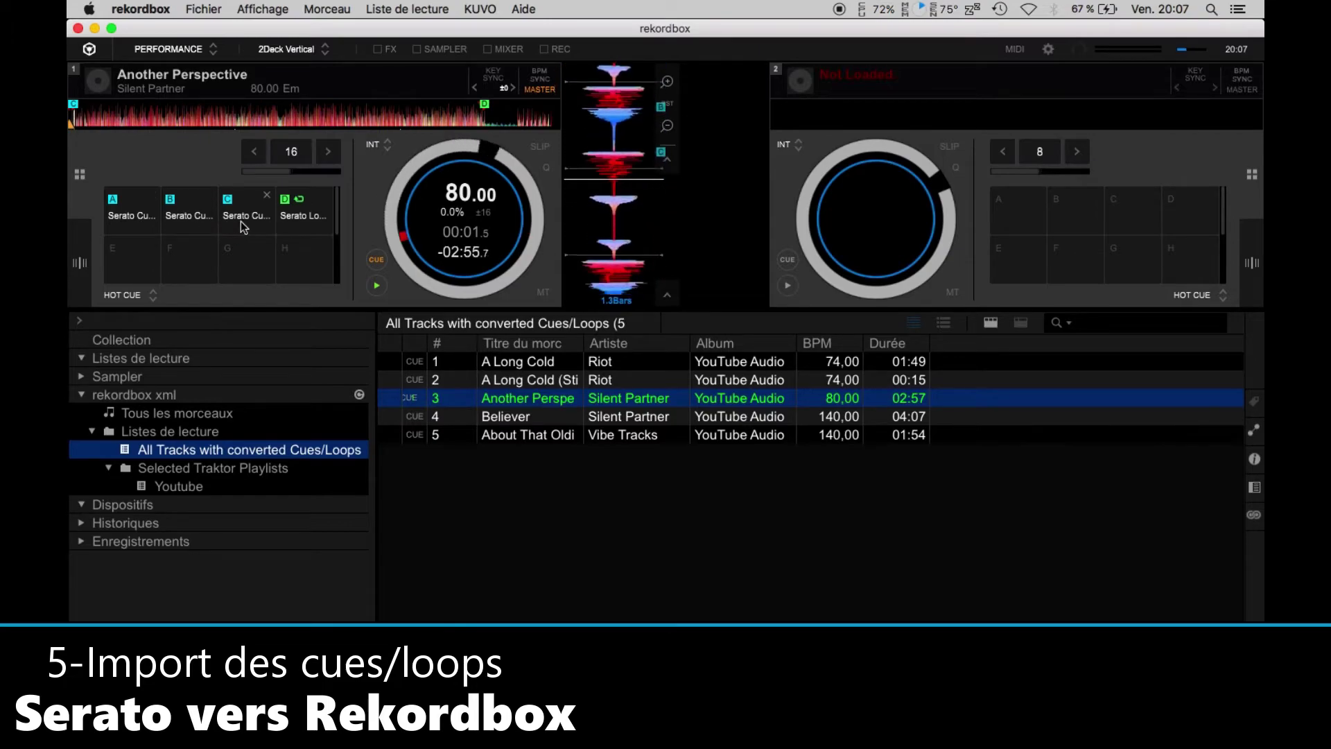
pyautogui.click(303, 224)
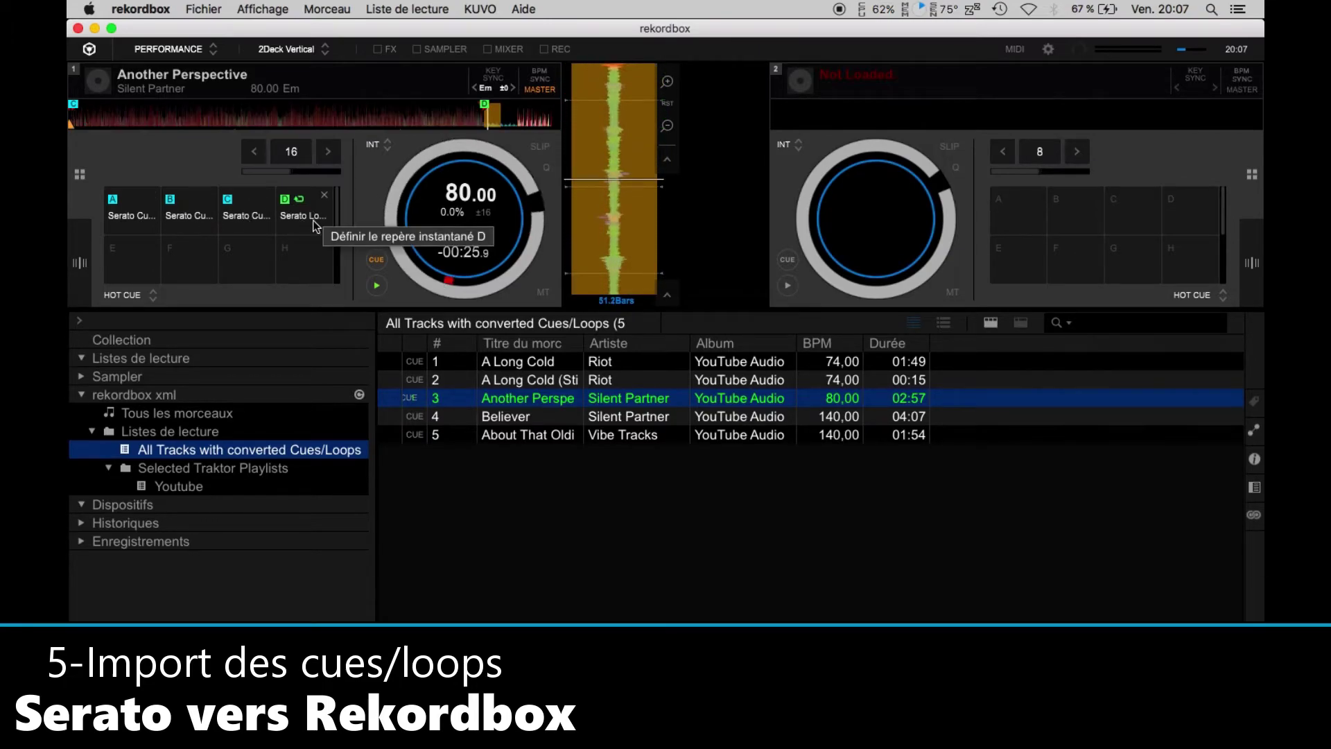
pyautogui.moveTo(517, 424); pyautogui.dragTo(308, 242)
pyautogui.click(304, 221)
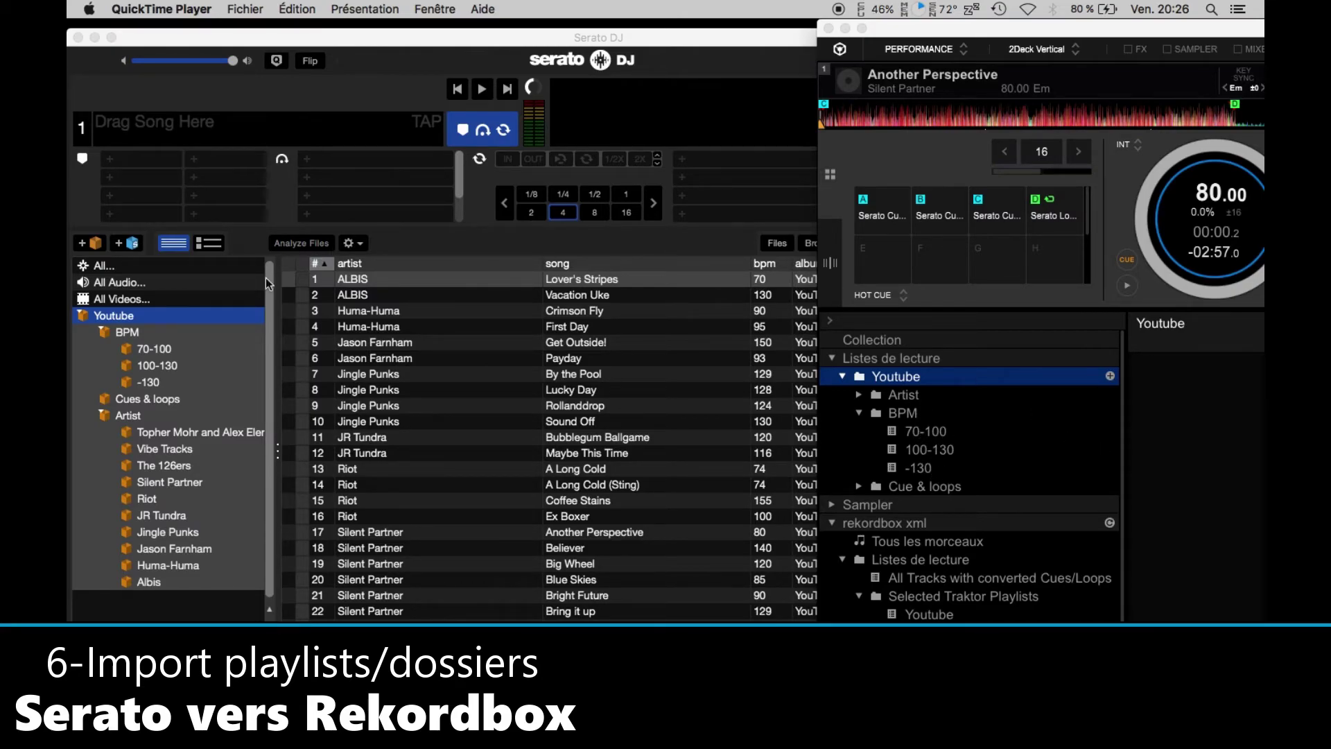
# Step: Copy all tracks of Serato's 70-100 BPM crate into the 70-100 playlist in Rekordbox
pyautogui.click(927, 433)
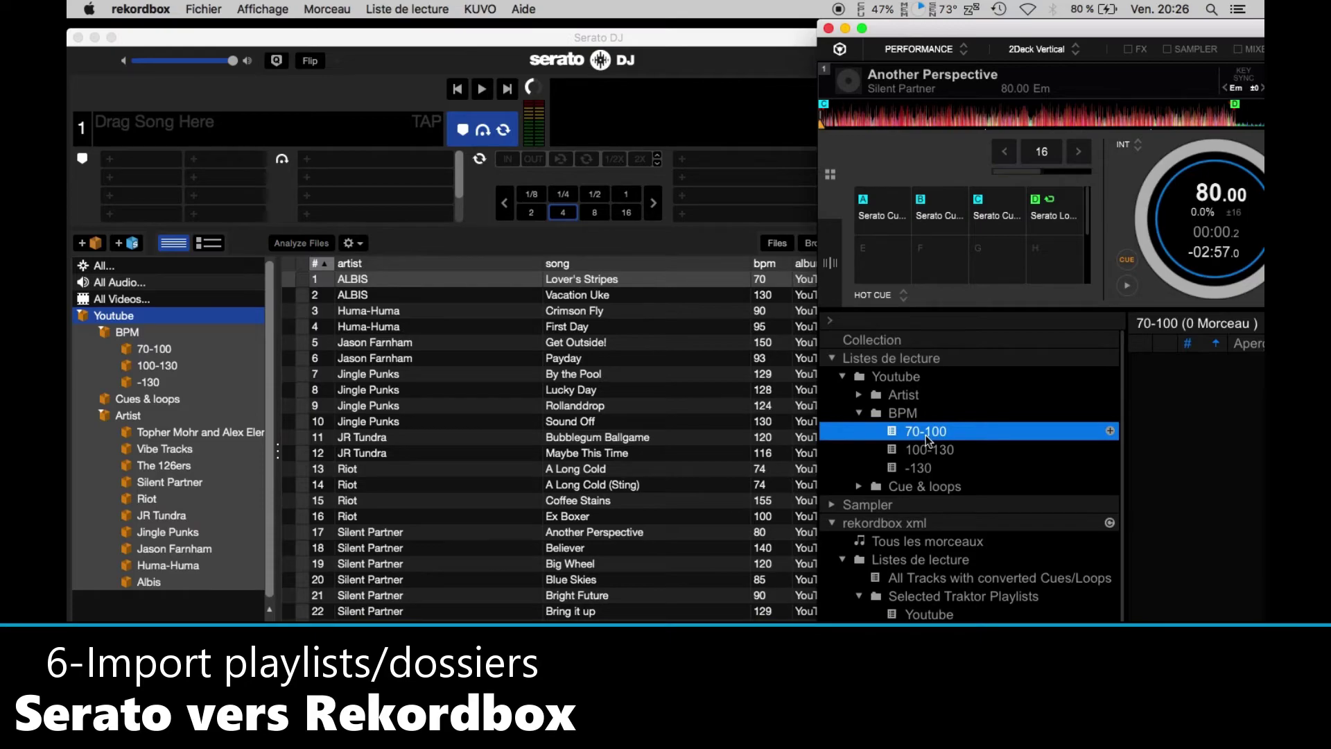
pyautogui.click(147, 353)
pyautogui.click(386, 404)
pyautogui.press('super+a')
pyautogui.moveTo(390, 291); pyautogui.dragTo(1192, 492)
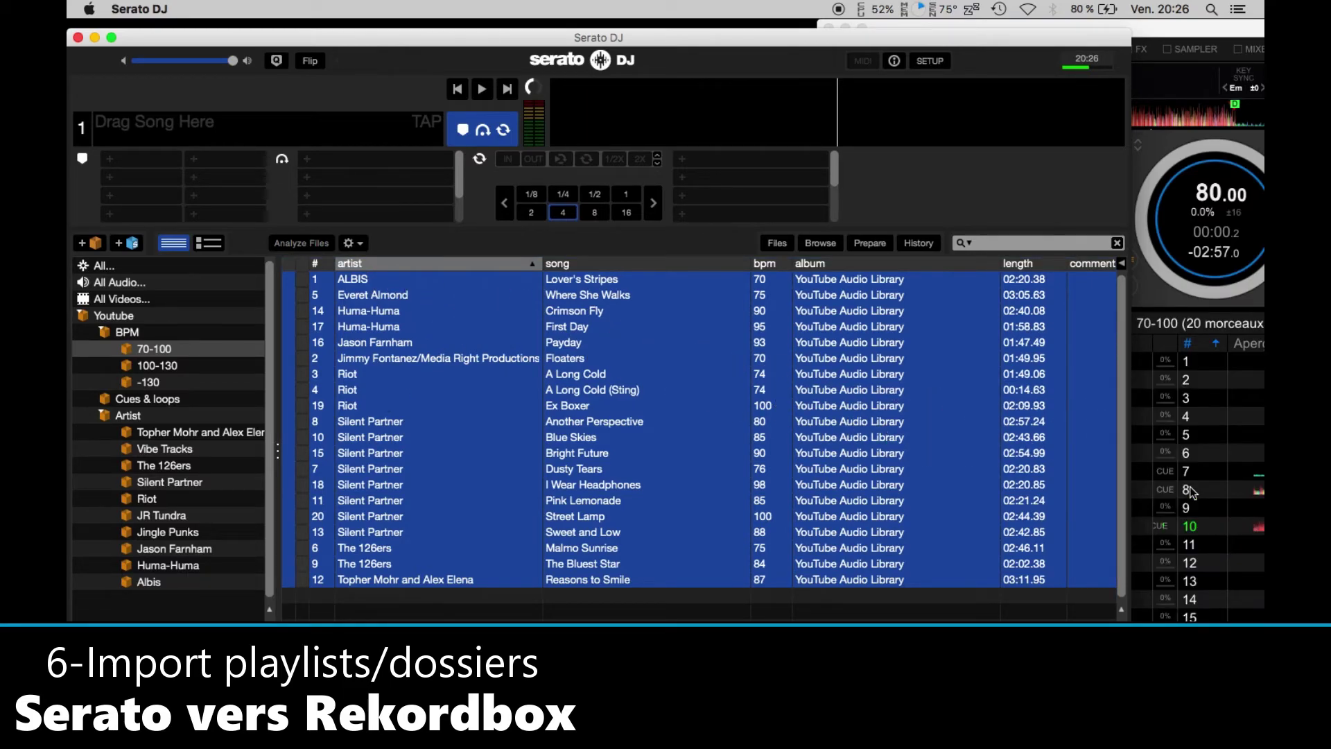
# Step: Copy all tracks of Serato's 100-130 BPM crate into the 100-130 playlist in Rekordbox
pyautogui.click(1047, 201)
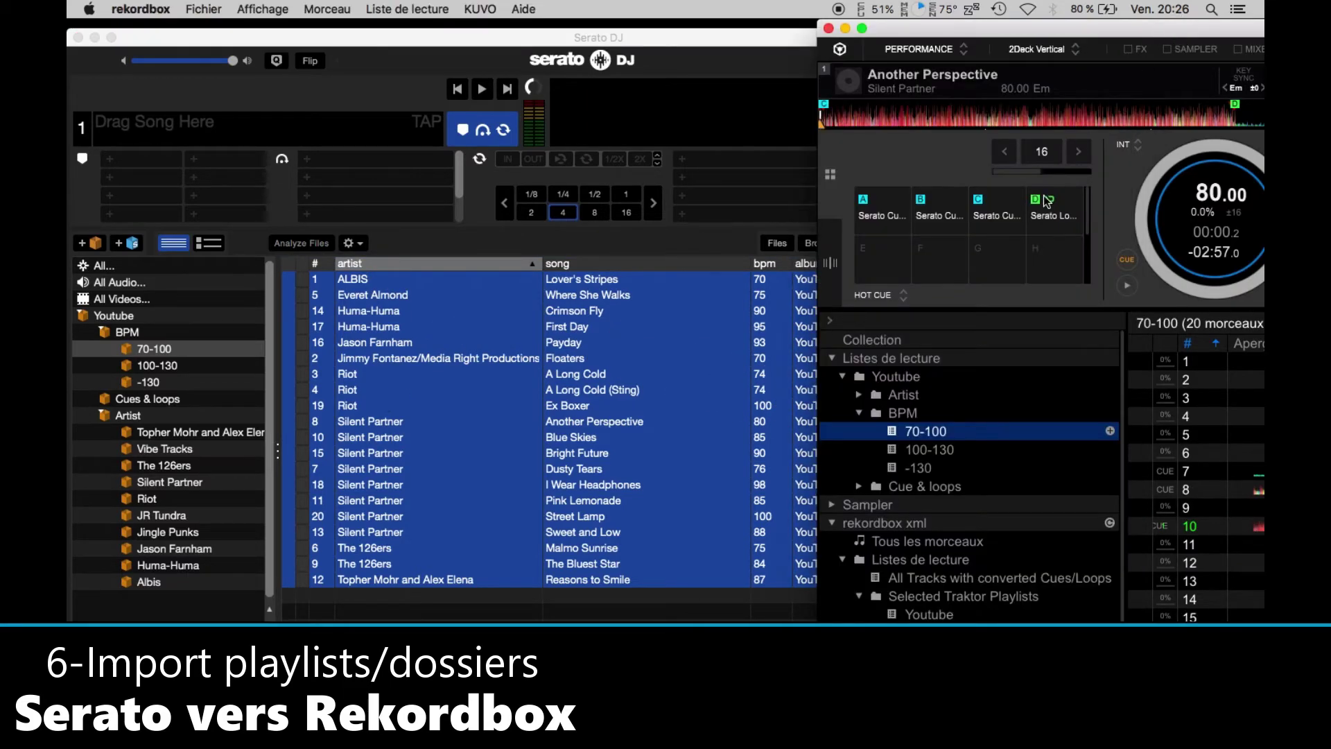
pyautogui.click(929, 451)
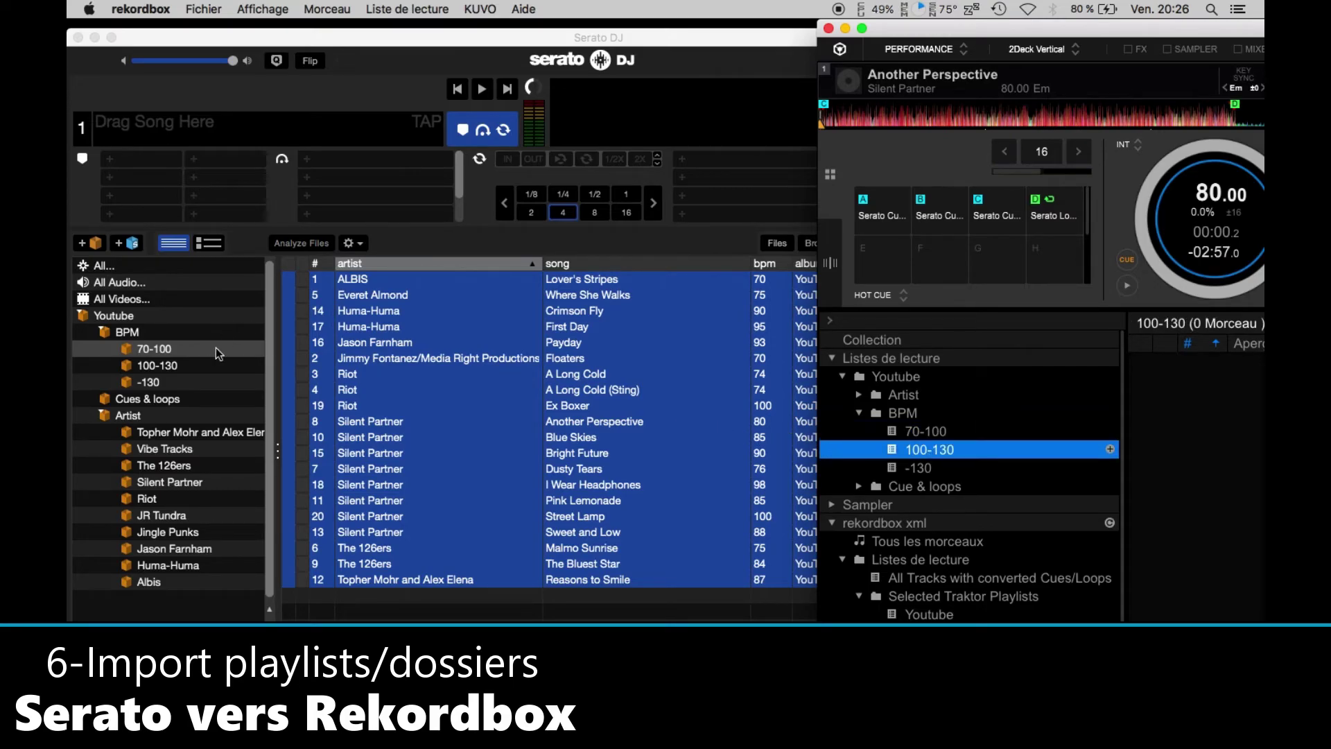
pyautogui.click(182, 367)
pyautogui.click(404, 389)
pyautogui.press('super+a')
pyautogui.moveTo(471, 337); pyautogui.dragTo(1163, 499)
# Step: Copy all tracks of Serato's -130 BPM crate into Rekordbox's -130 playlist, and expand the Cue & loops folder there
pyautogui.click(1177, 52)
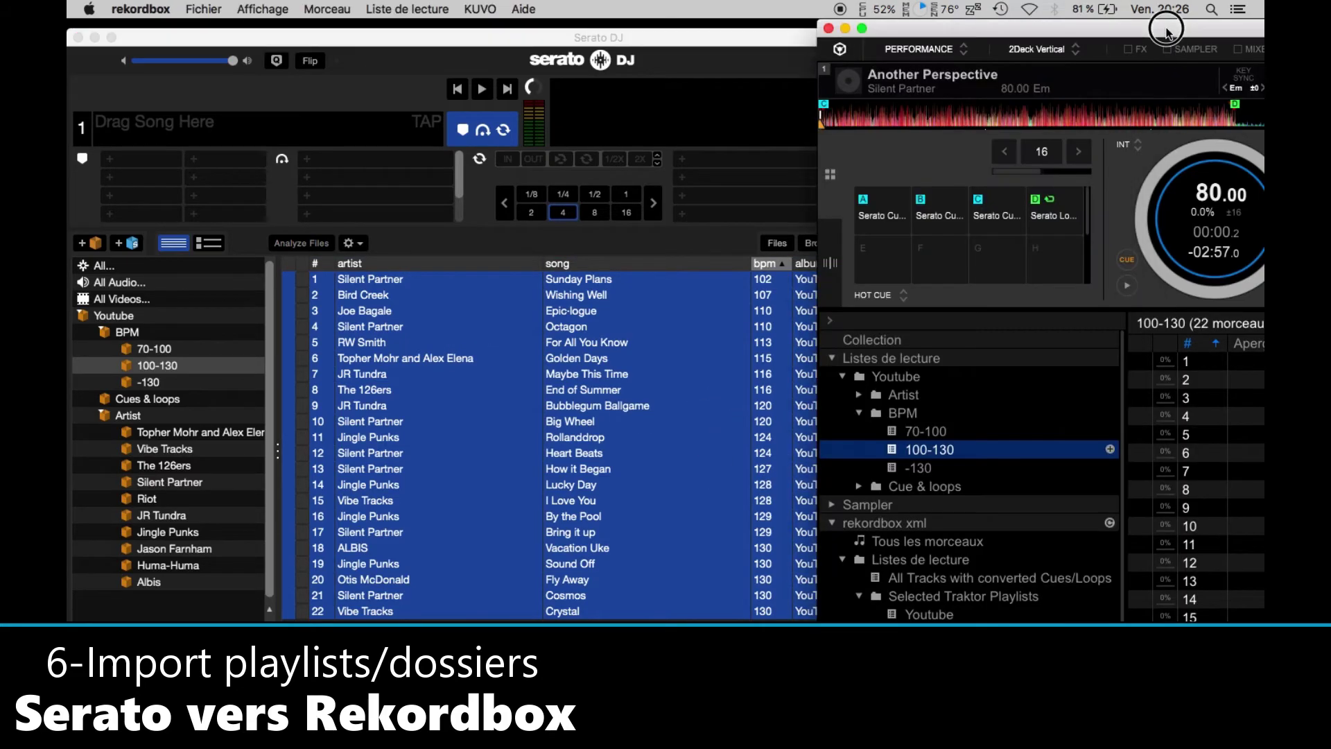
pyautogui.click(912, 468)
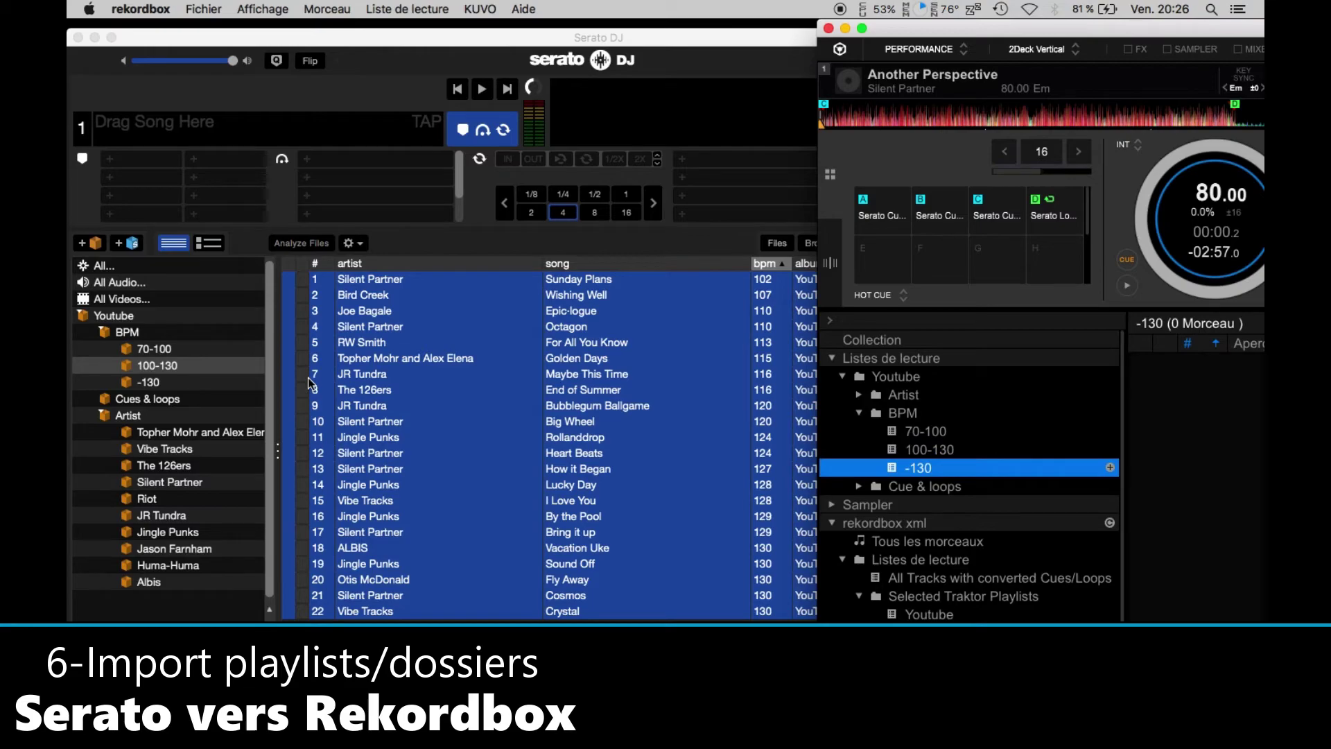
pyautogui.click(193, 382)
pyautogui.click(359, 377)
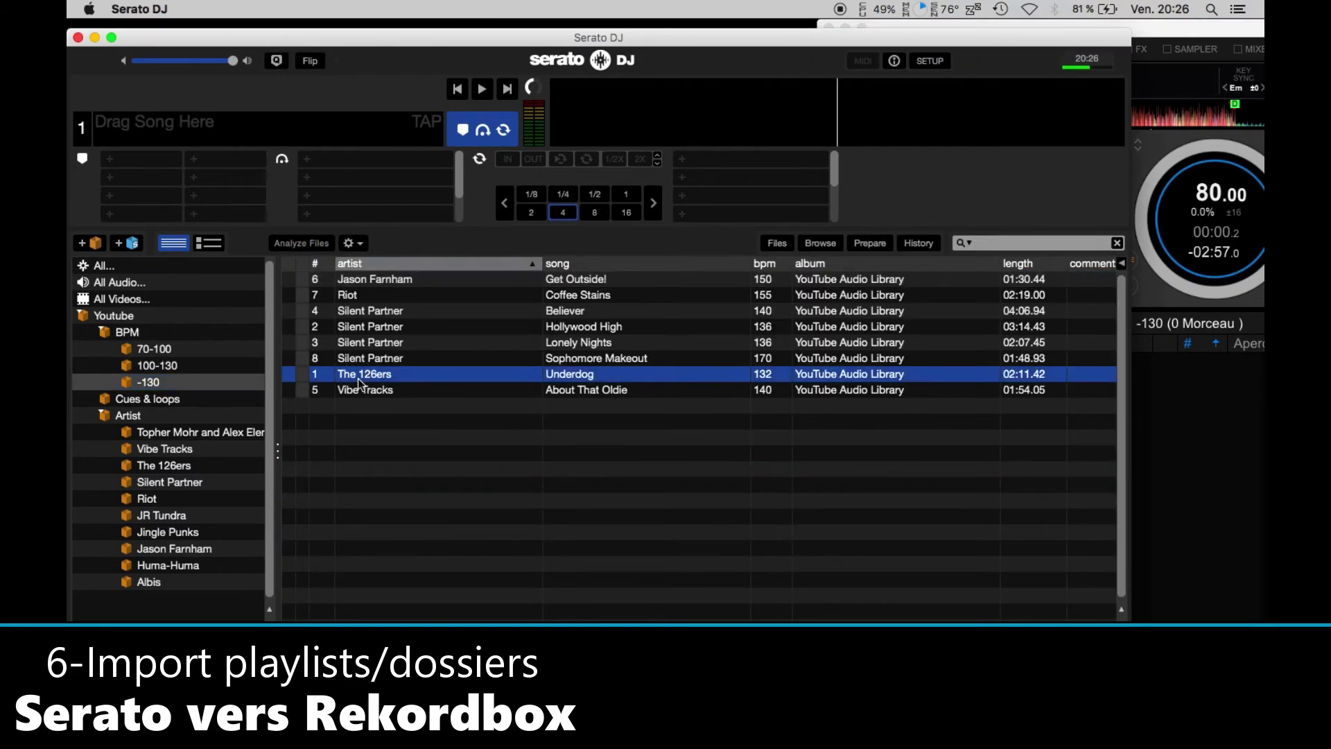
pyautogui.press('super+a')
pyautogui.moveTo(442, 310); pyautogui.dragTo(1210, 534)
pyautogui.click(1179, 34)
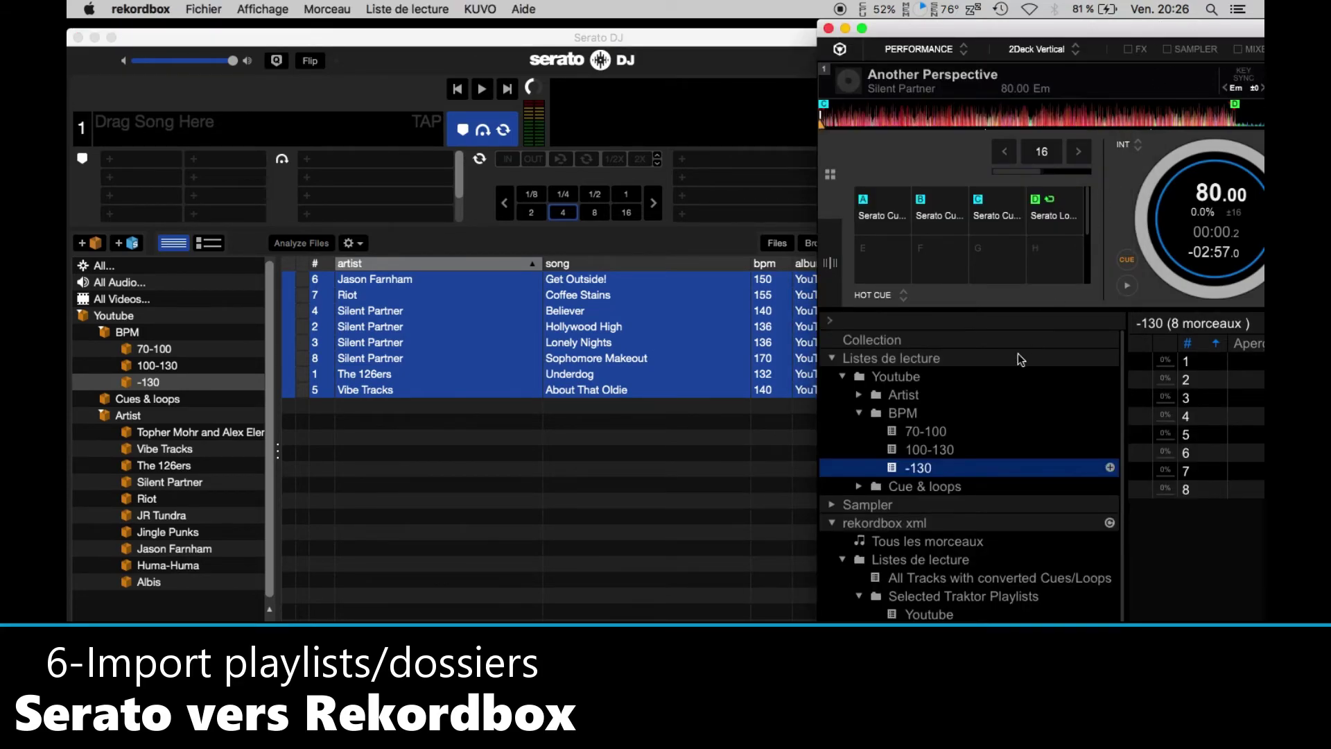
pyautogui.click(858, 487)
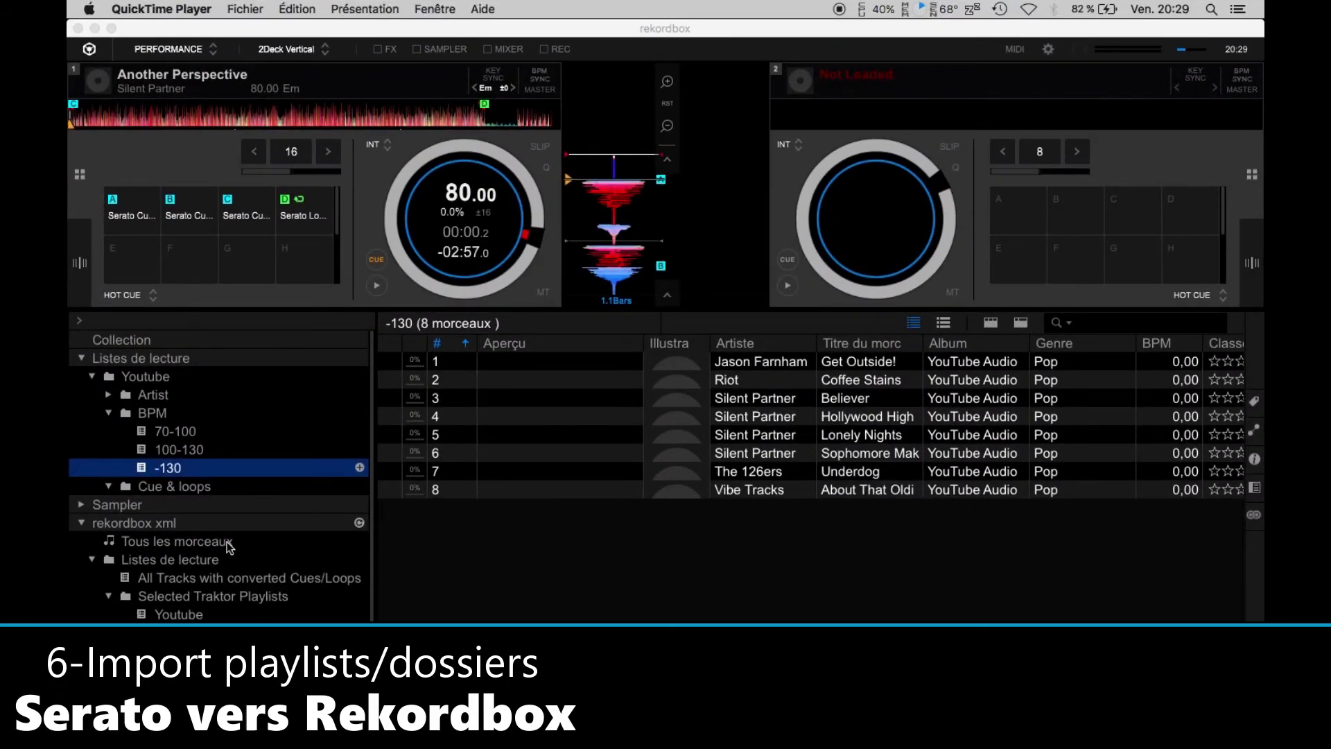
# Step: Import all tracks of the rekordbox xml library into the collection, accepting the imported tags for every existing track without being asked again
pyautogui.click(202, 542)
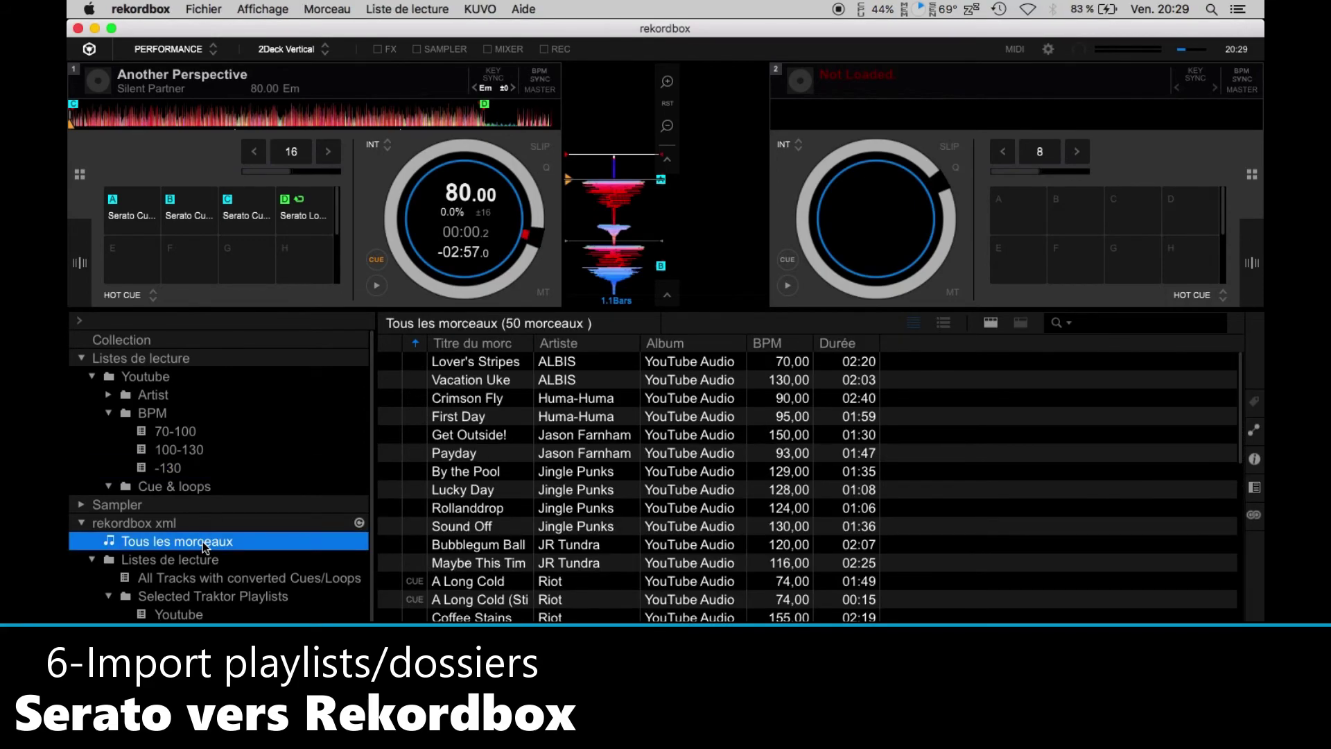
pyautogui.click(501, 516)
pyautogui.click(459, 473)
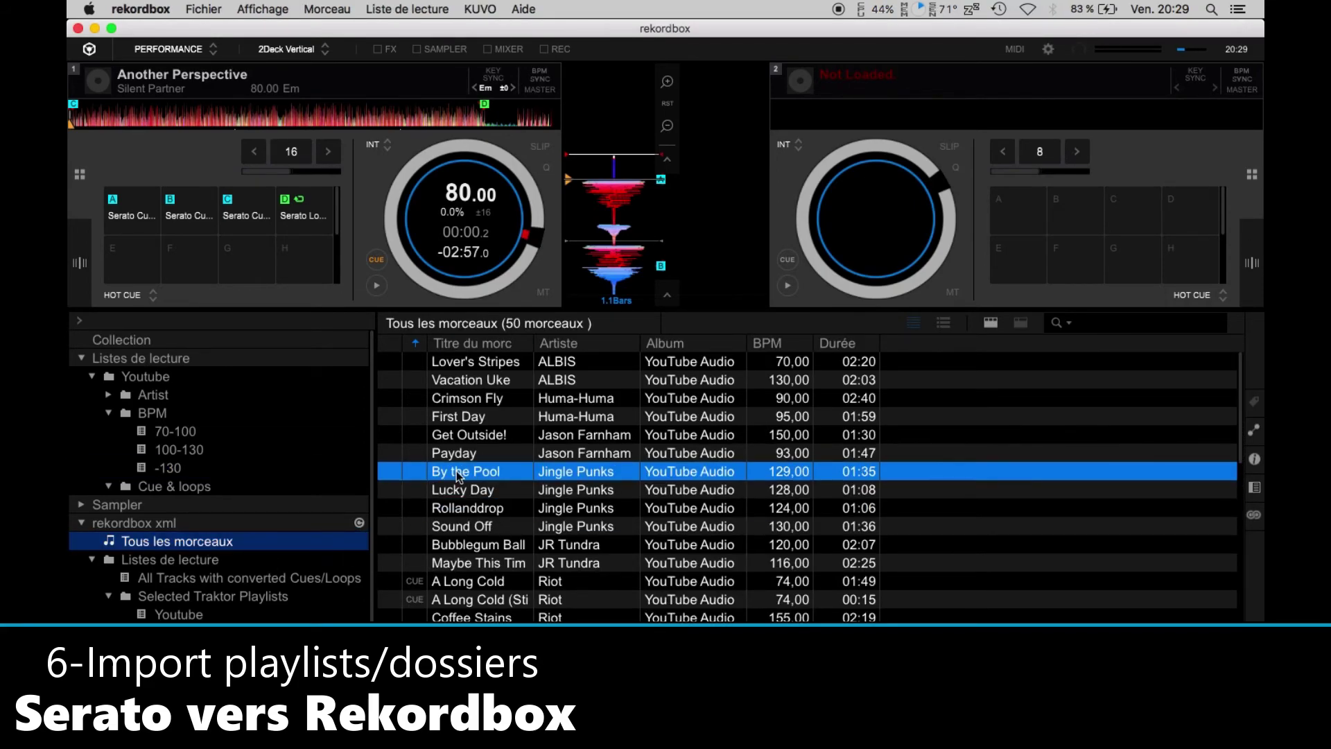
pyautogui.press('super+a')
pyautogui.rightClick(460, 403)
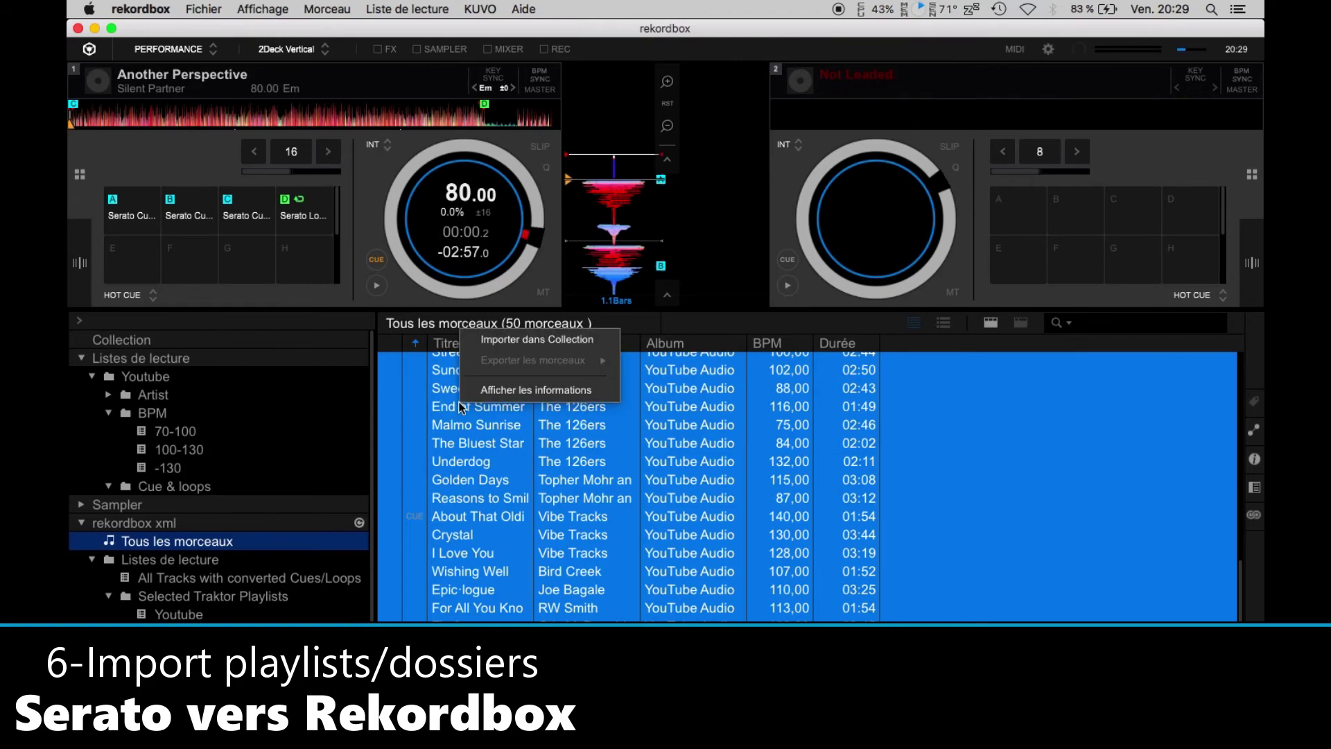
pyautogui.click(538, 339)
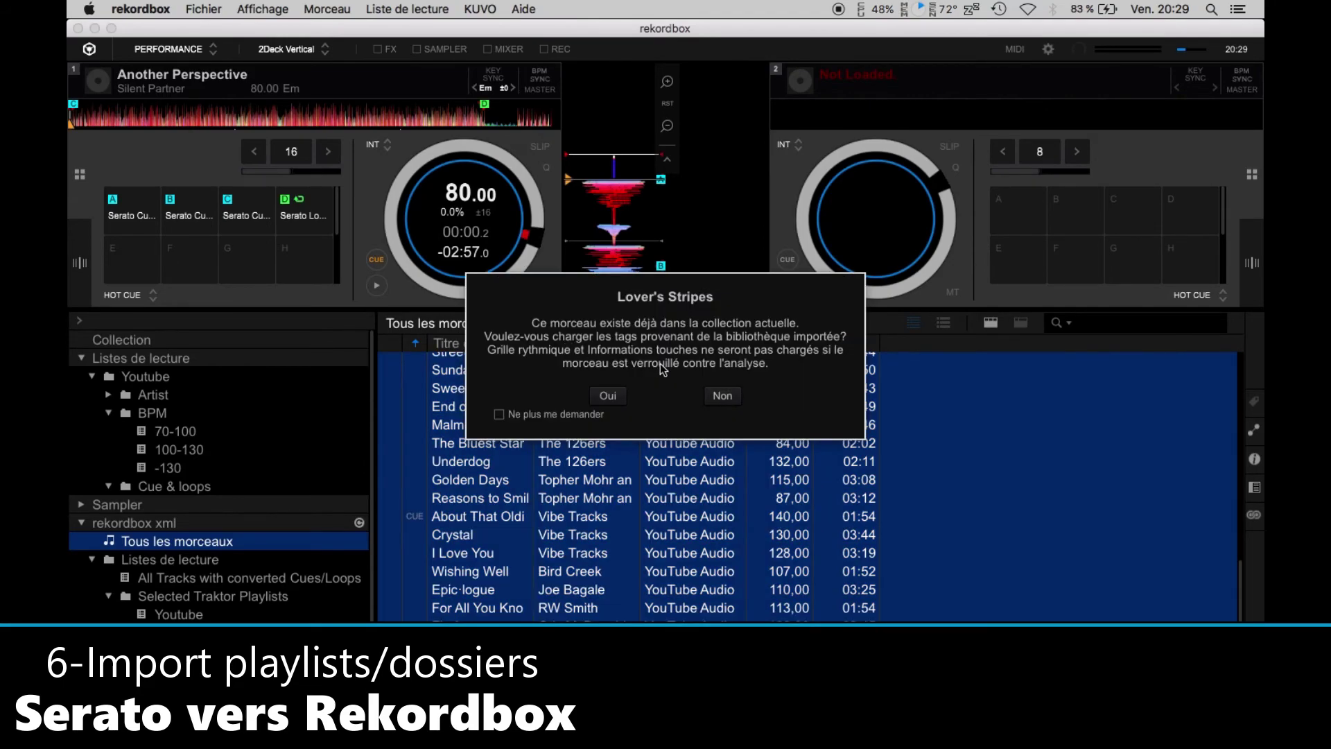
pyautogui.click(499, 415)
pyautogui.click(609, 396)
# Step: Analyse all tracks in the Collection for BPM / Grid with the 78-155 BPM range
pyautogui.click(165, 338)
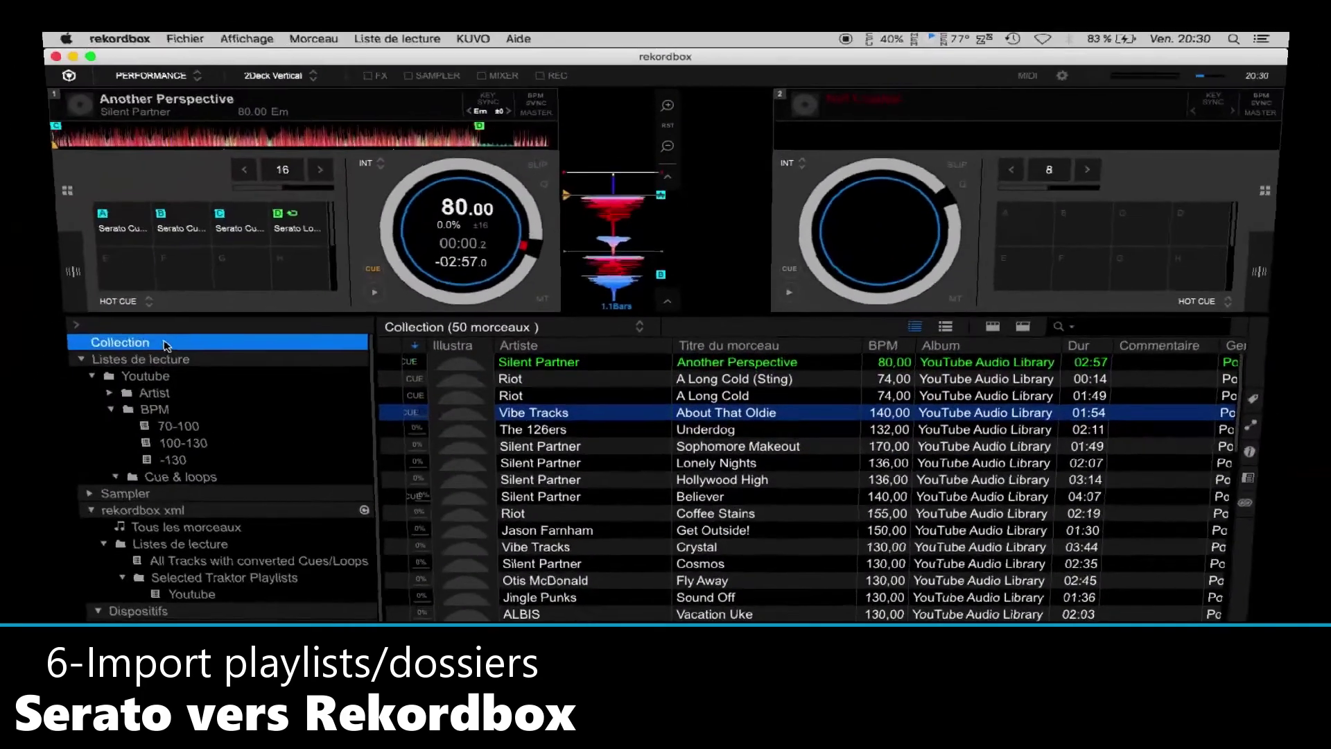
pyautogui.click(582, 507)
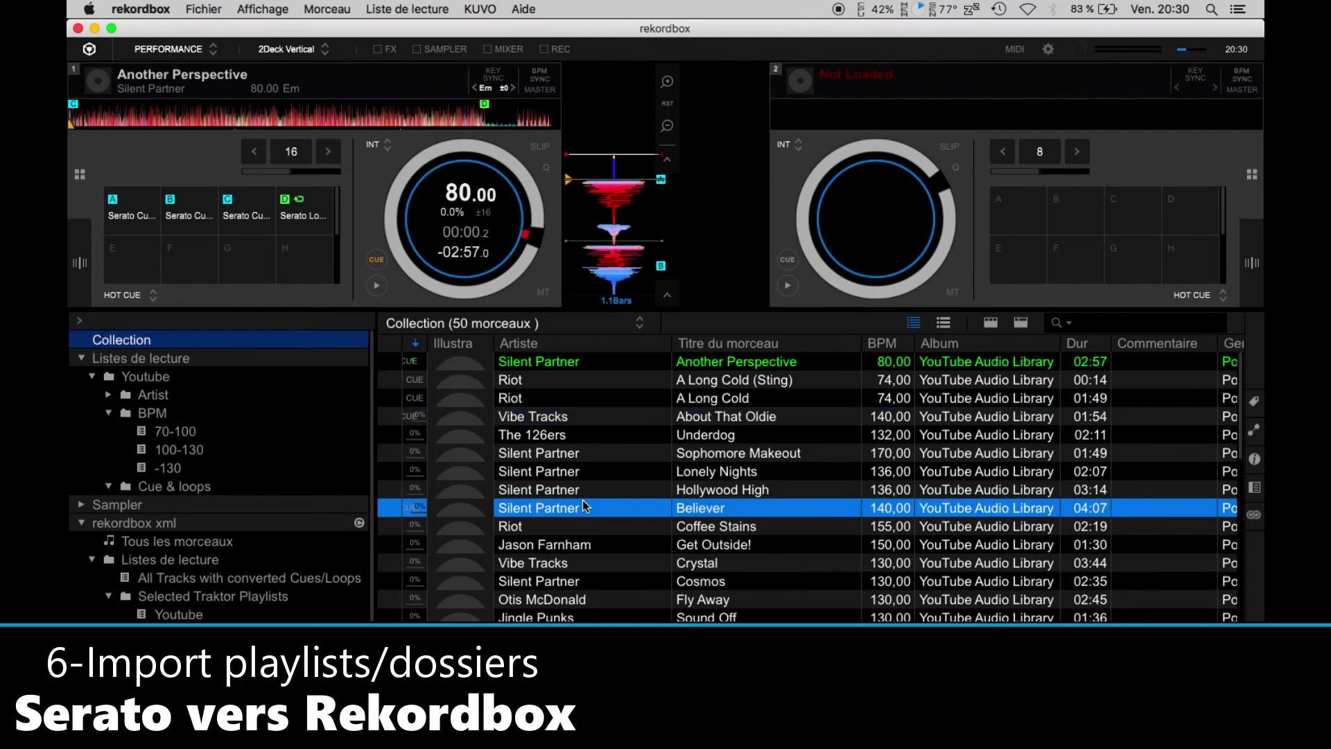
pyautogui.press('super+a')
pyautogui.rightClick(609, 491)
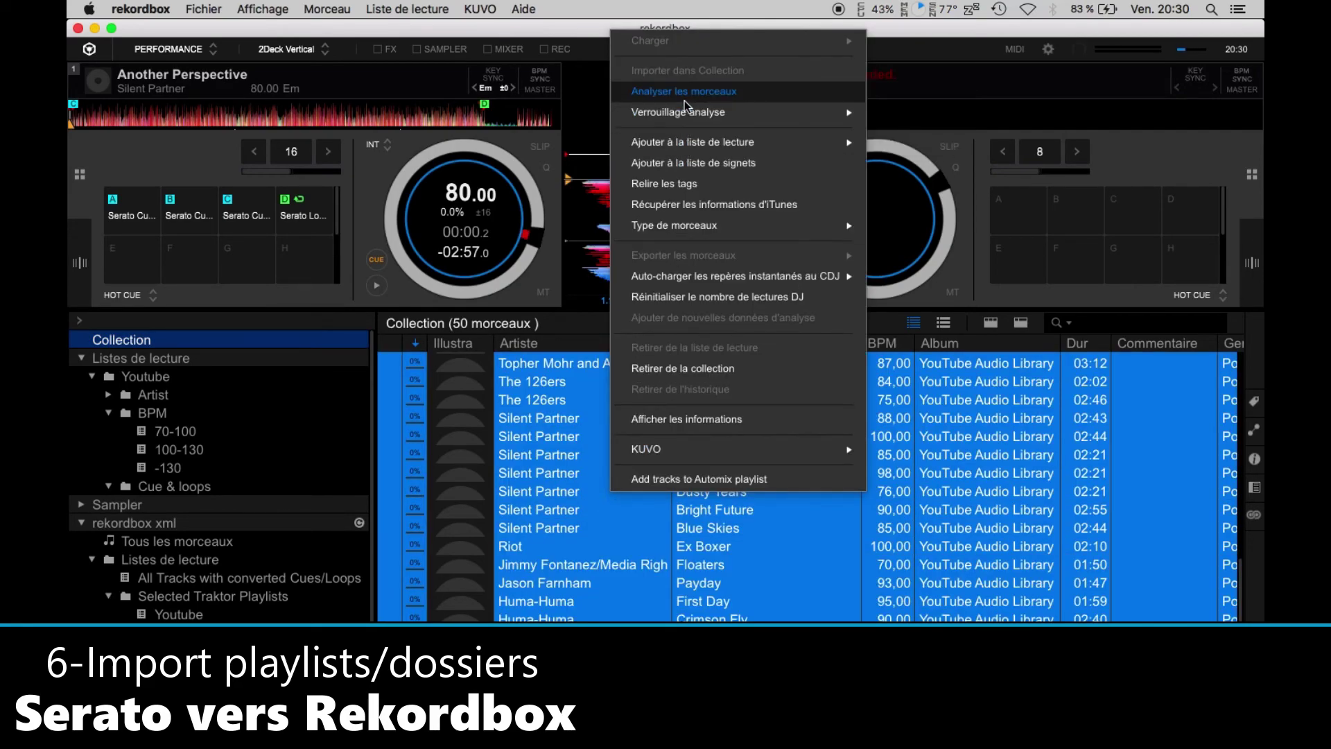
pyautogui.click(686, 98)
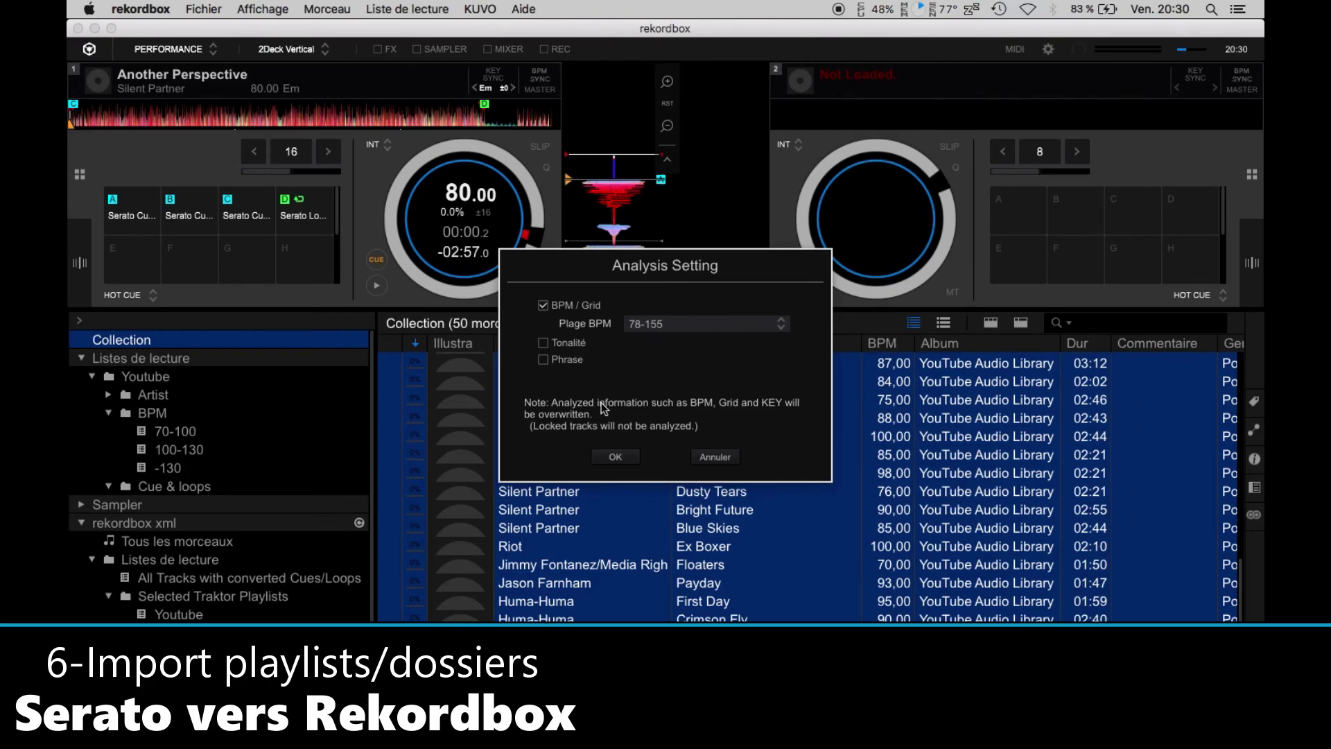
pyautogui.click(615, 458)
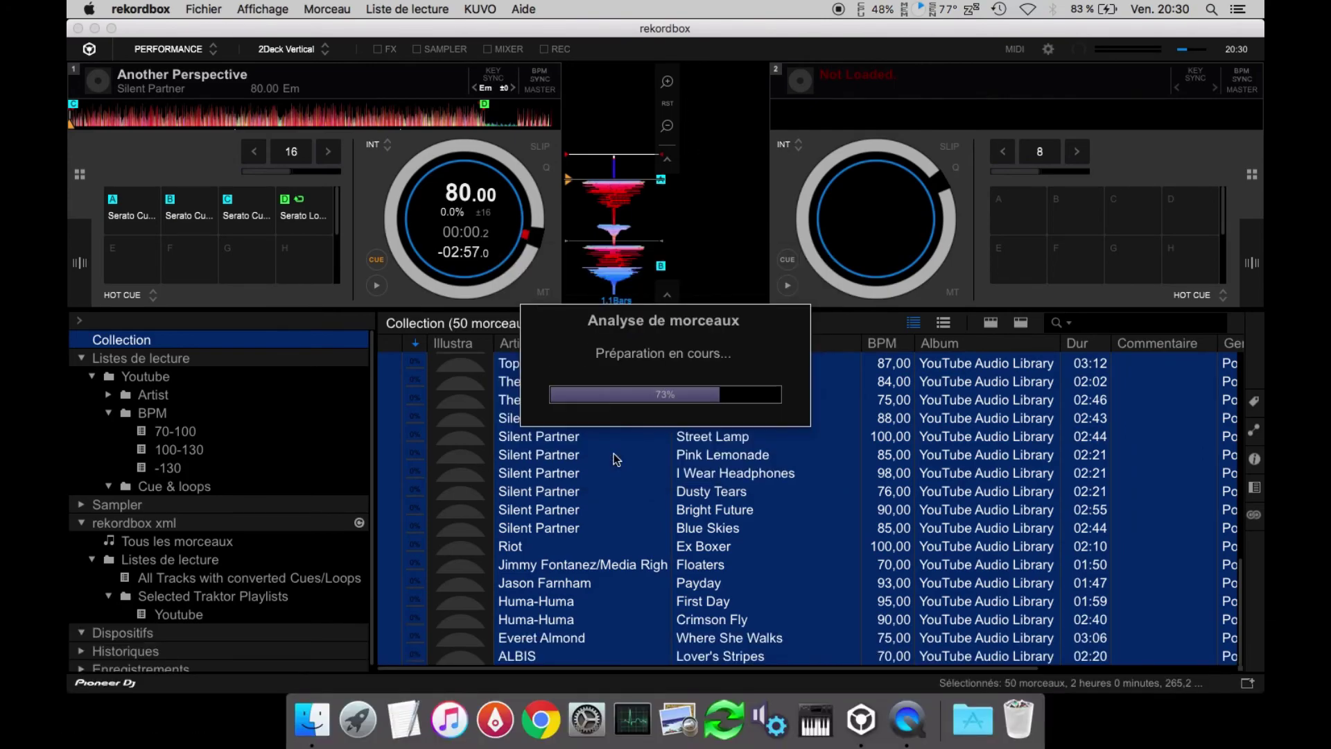